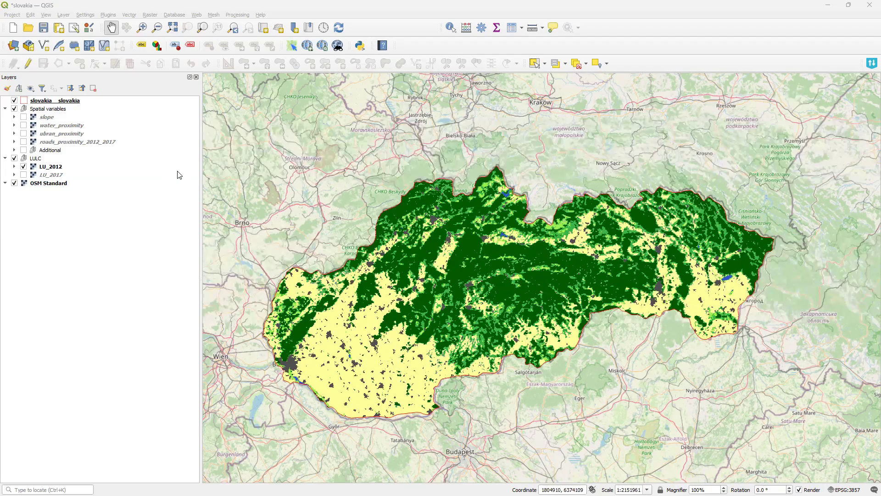
left_click(23, 175)
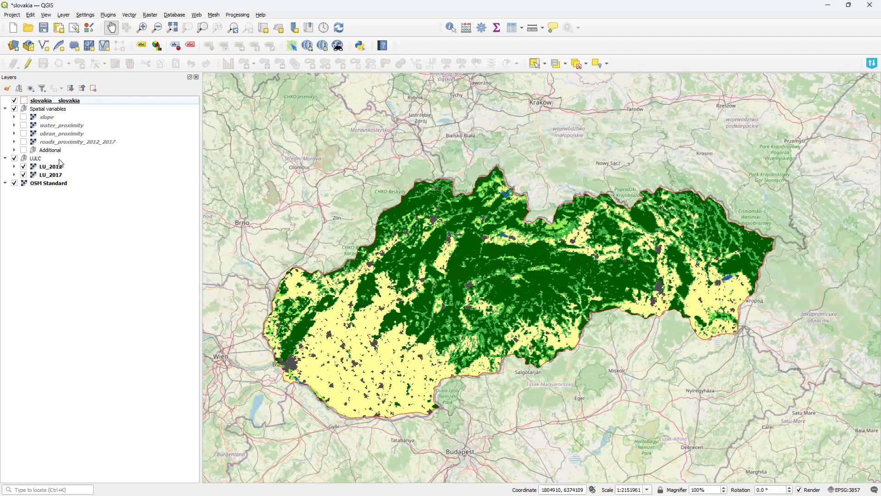
left_click(24, 117)
left_click(24, 117)
left_click(23, 141)
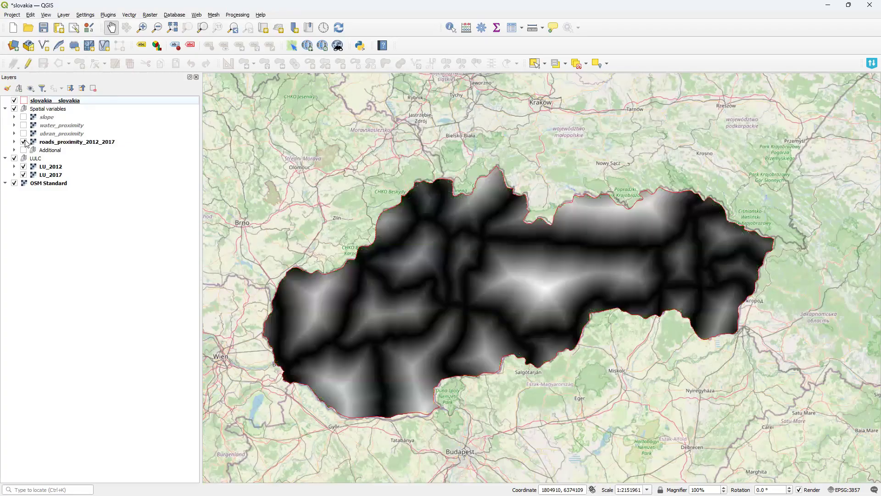
left_click(24, 141)
left_click(23, 125)
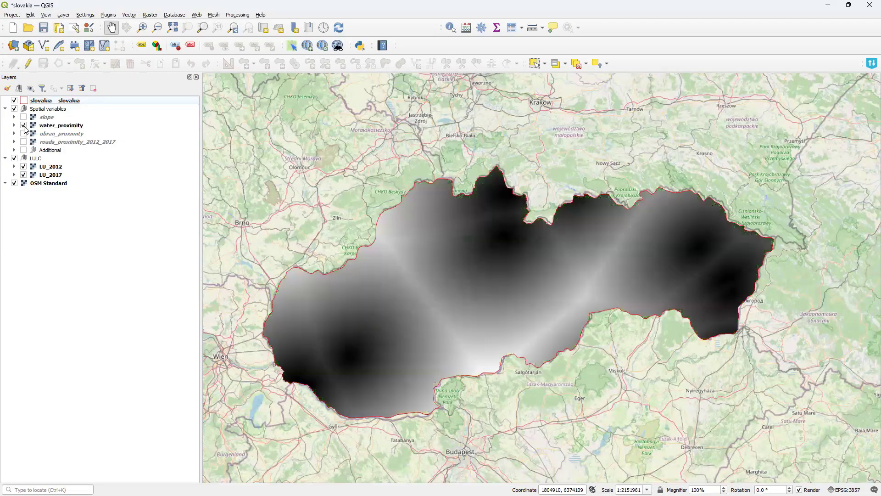
left_click(23, 126)
left_click(24, 134)
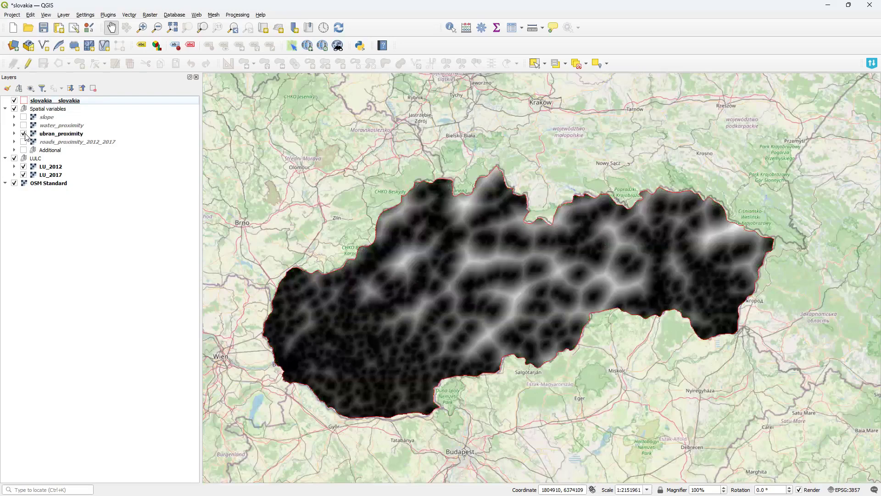
left_click(24, 133)
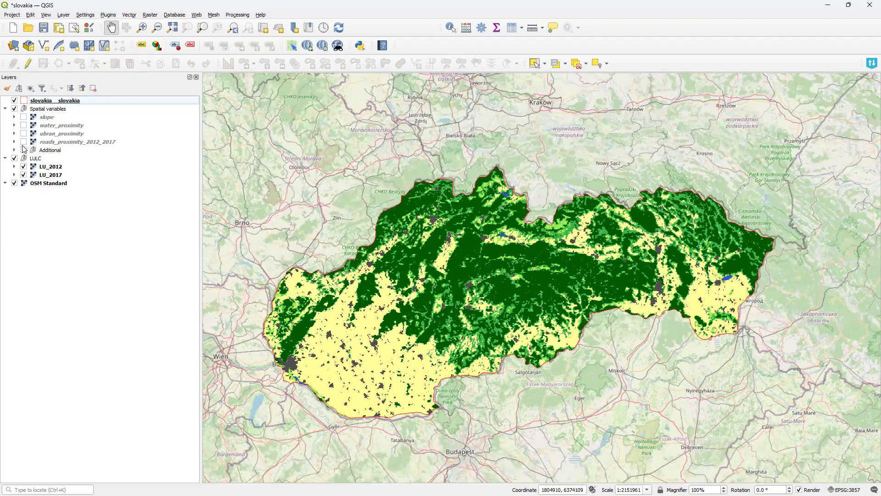
Switch on and expand the Additional group, showing roads_proximity_2012_2017 and roads_proximity_2017_2022.
left_click(23, 150)
left_click(14, 150)
left_click(24, 142)
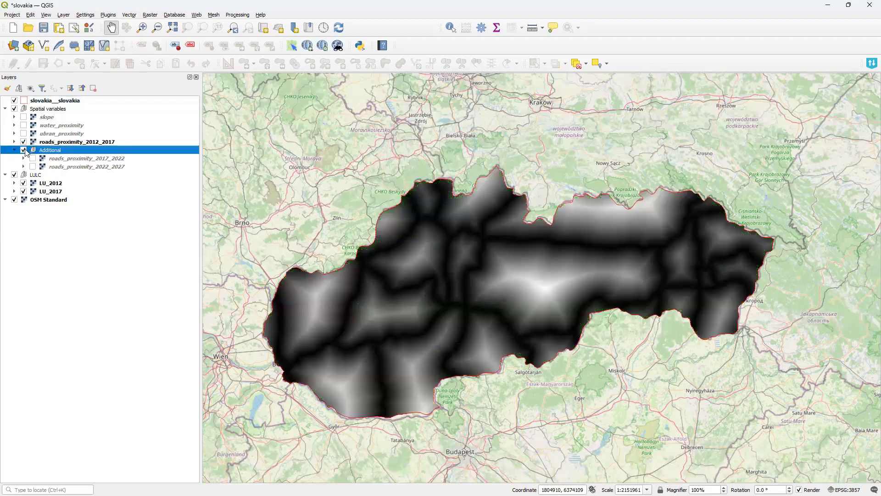
left_click(59, 142)
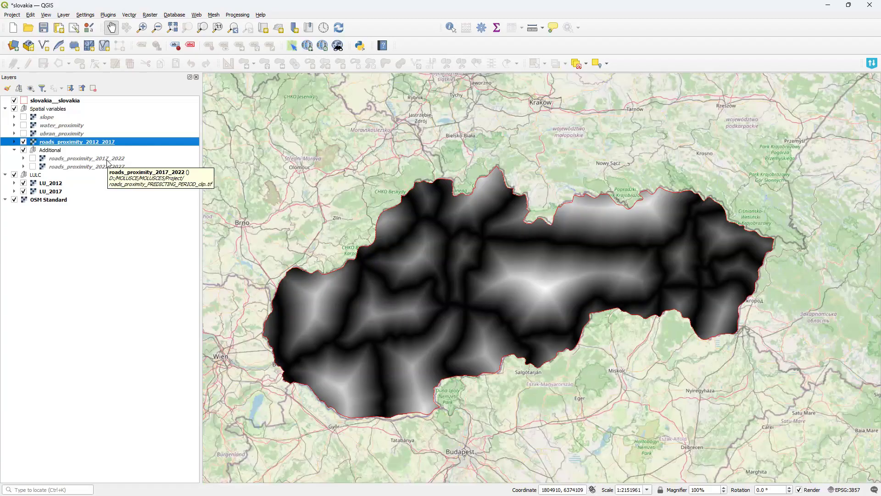
left_click(32, 158)
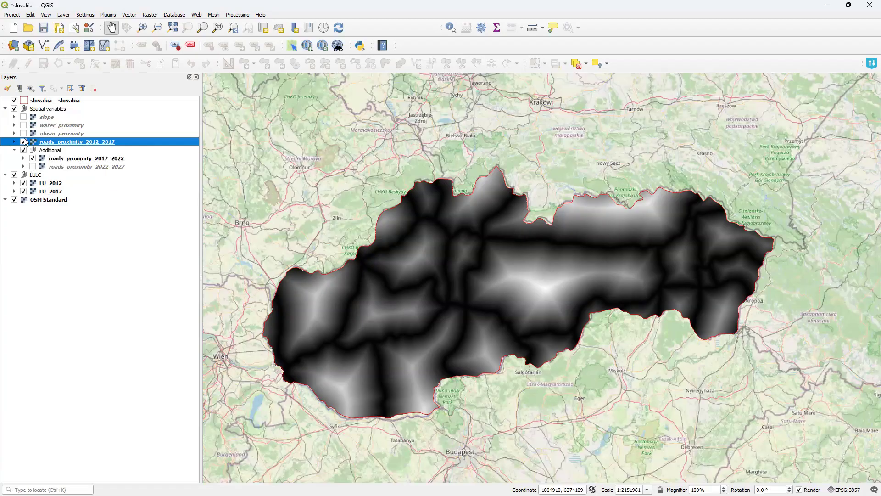
Toggle roads_proximity_2012_2017 on and off to compare it against roads_proximity_2017_2022.
left_click(23, 142)
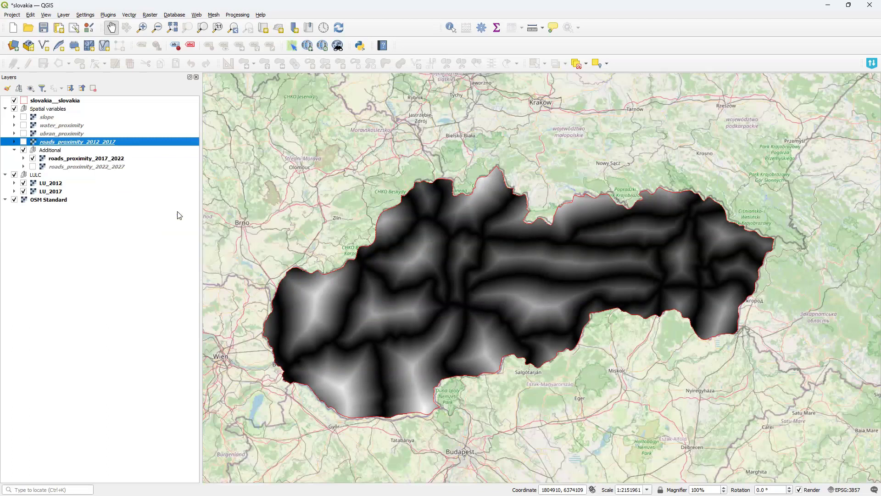
left_click(24, 142)
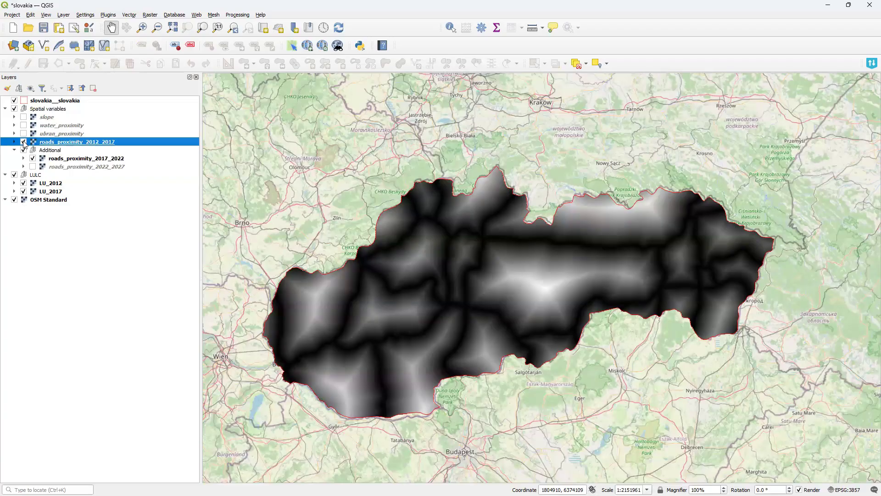
left_click(24, 141)
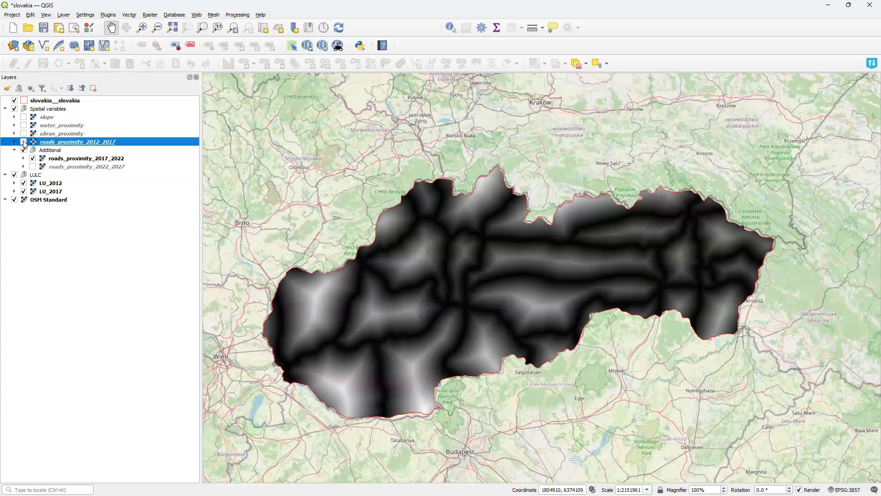
left_click(24, 141)
left_click(24, 142)
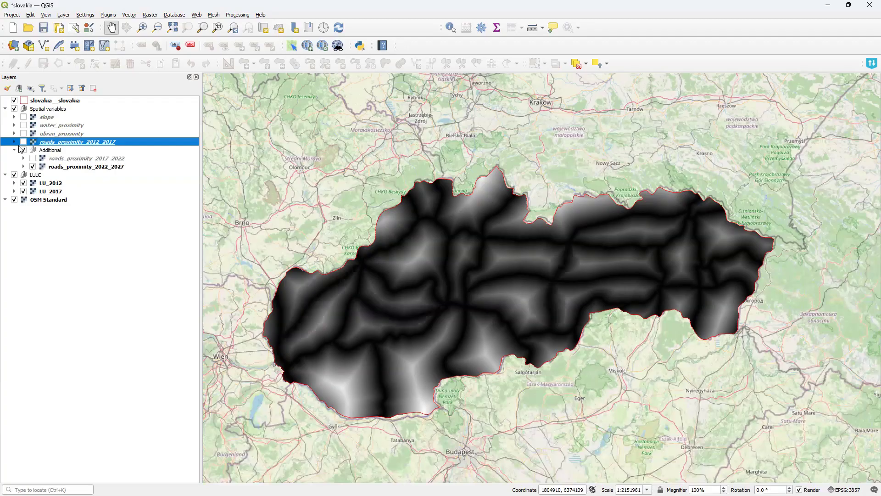
left_click(32, 159)
Compare the roads_proximity_2022_2027 pattern by toggling the 2012_2017 and 2017_2022 layers.
left_click(24, 143)
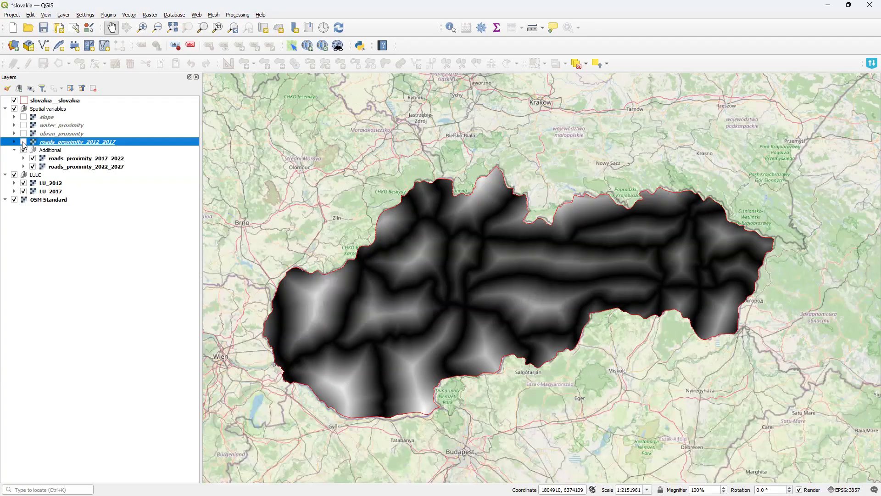
left_click(23, 142)
left_click(32, 159)
left_click(33, 159)
Launch the MOLUSCE plugin from the Raster menu.
left_click(114, 15)
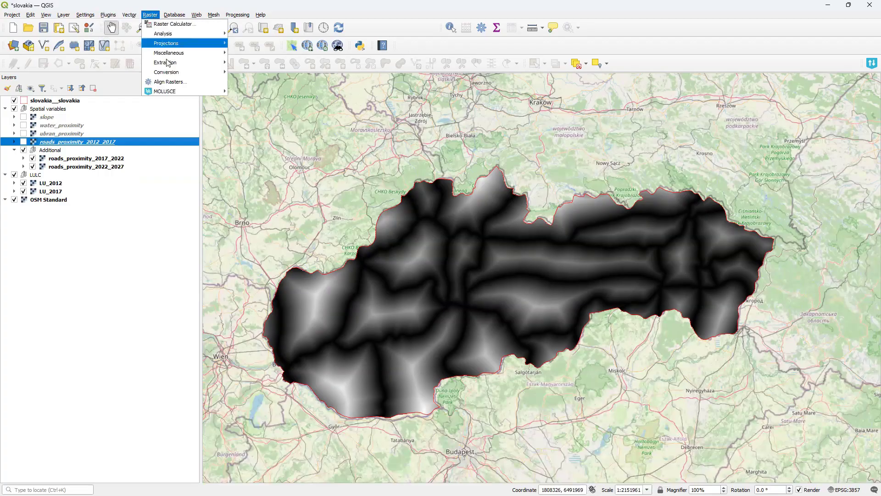
mouse_move(211, 91)
left_click(258, 93)
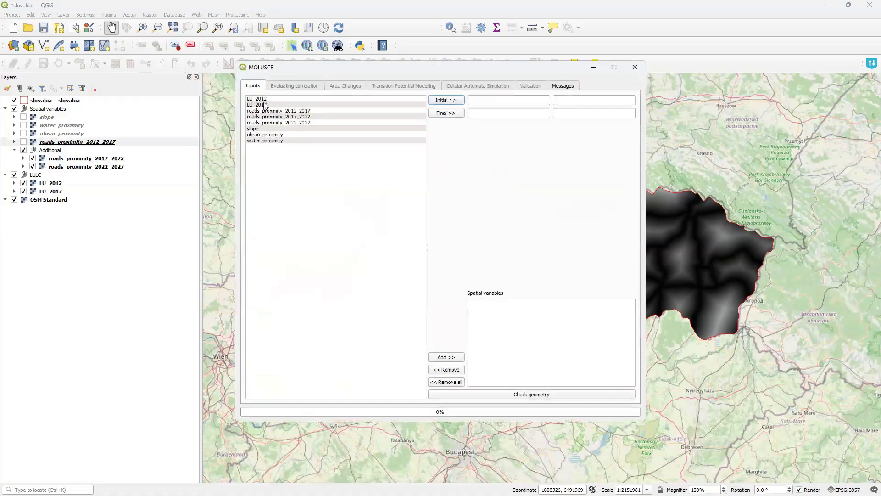
Set LU_2012 as the initial map and LU_2017 as the final map.
left_click(264, 100)
left_click(445, 101)
left_click(366, 105)
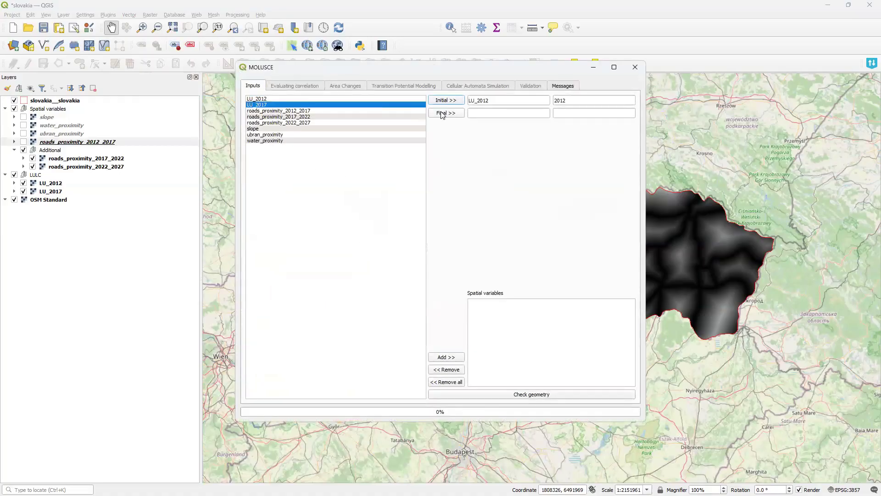
left_click(442, 114)
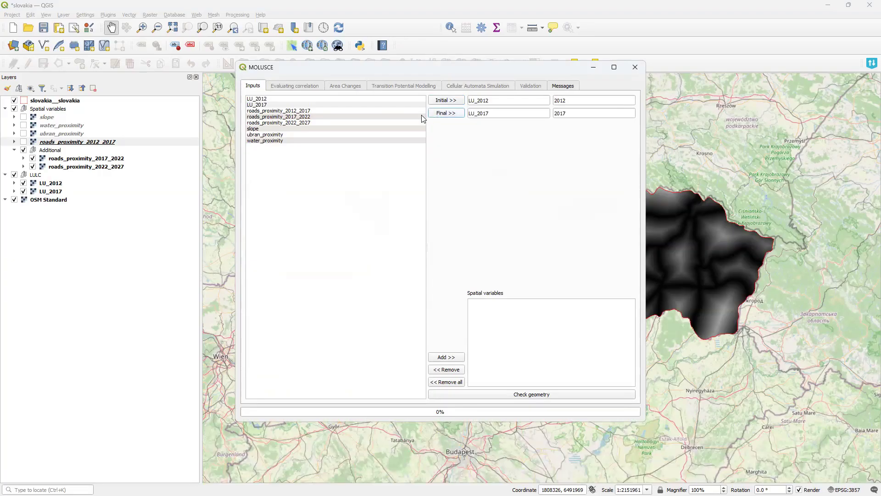
Add roads_proximity_2012_2017, slope, ubran_proximity and water_proximity as spatial variables, then check geometry.
left_click(292, 111)
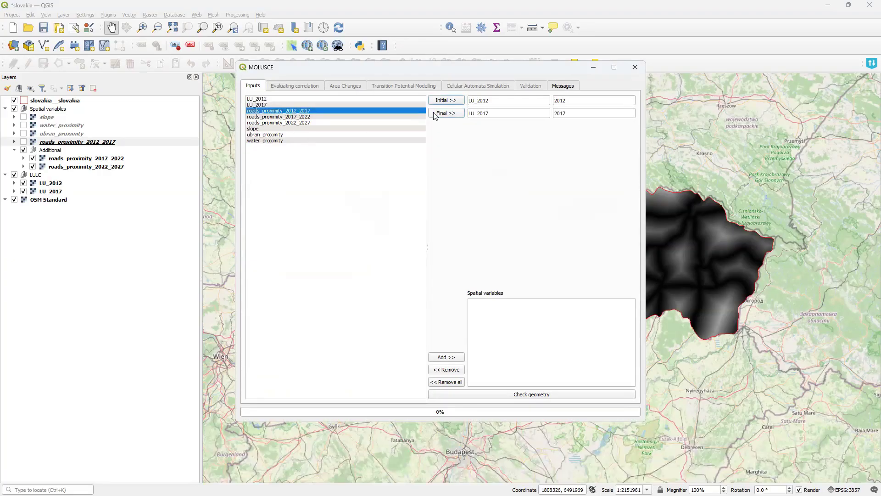
left_click(445, 357)
left_click(285, 129)
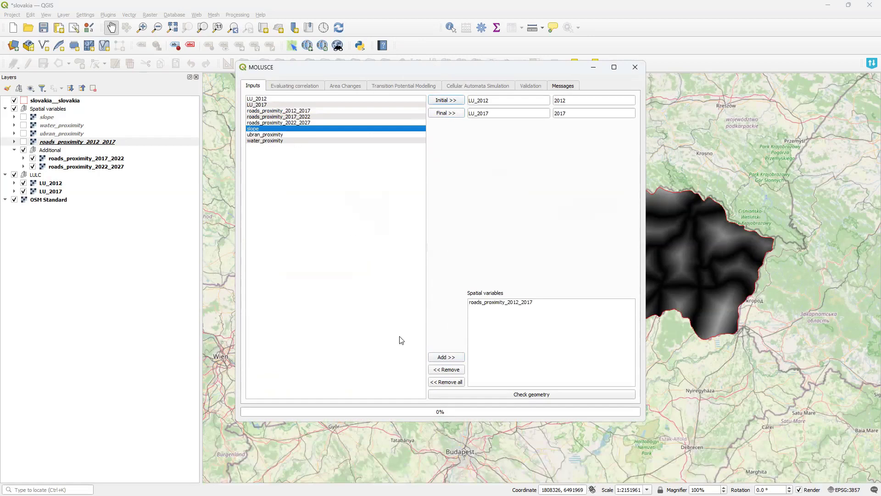
left_click(444, 357)
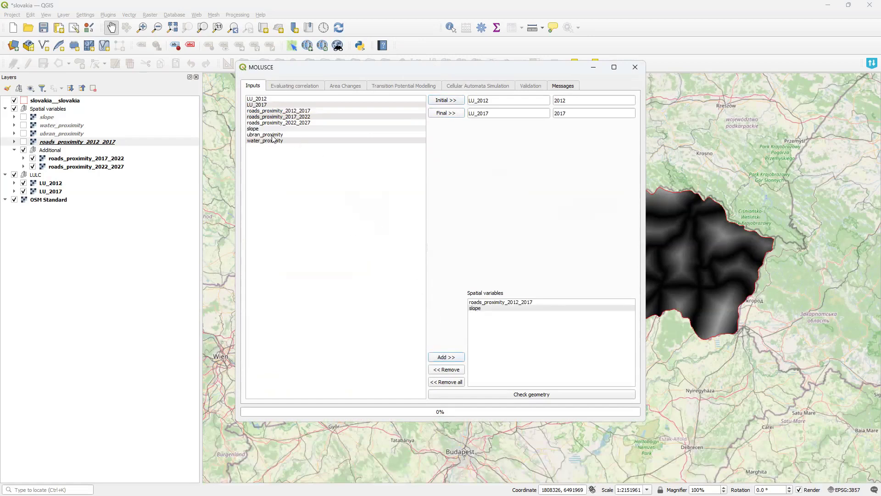
left_click(273, 135)
left_click(443, 357)
left_click(296, 140)
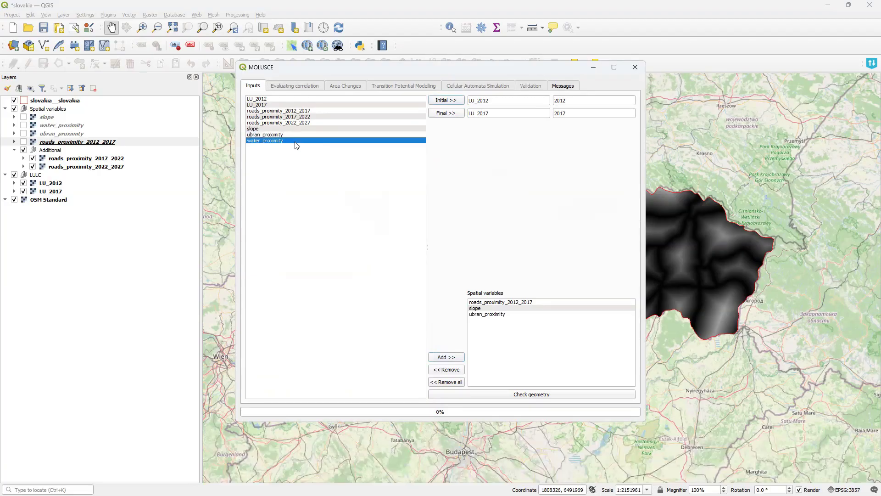
left_click(443, 357)
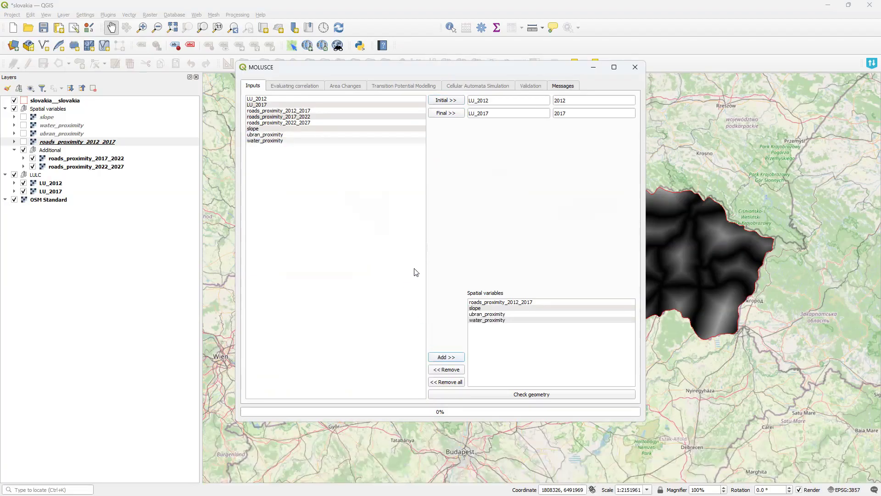
left_click(532, 395)
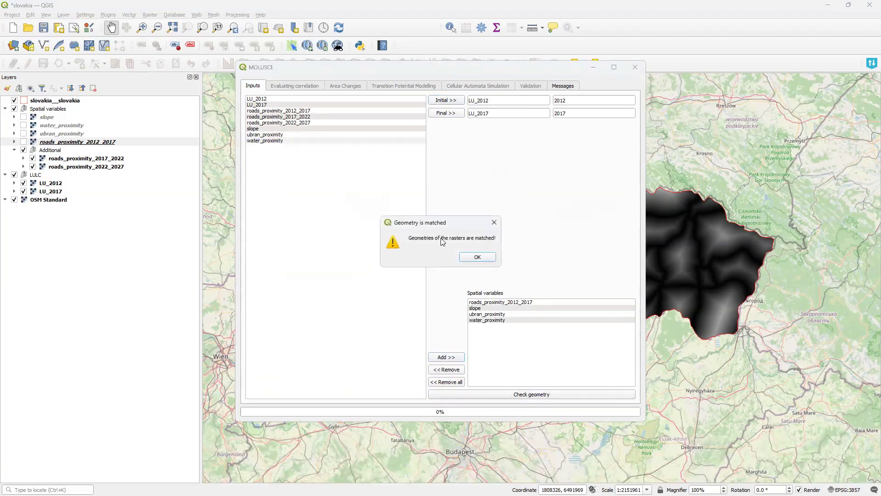
Compute Pearson's correlations across all four spatial variables, then proceed to Area Changes.
left_click(474, 258)
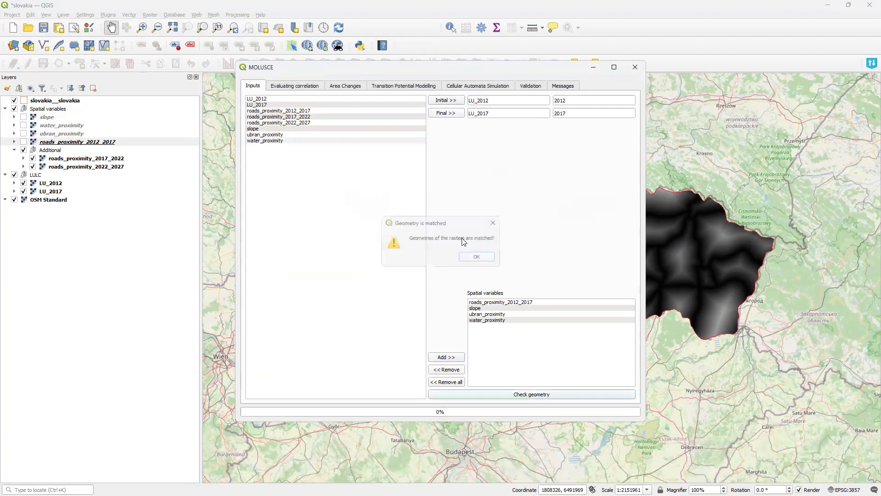
left_click(287, 87)
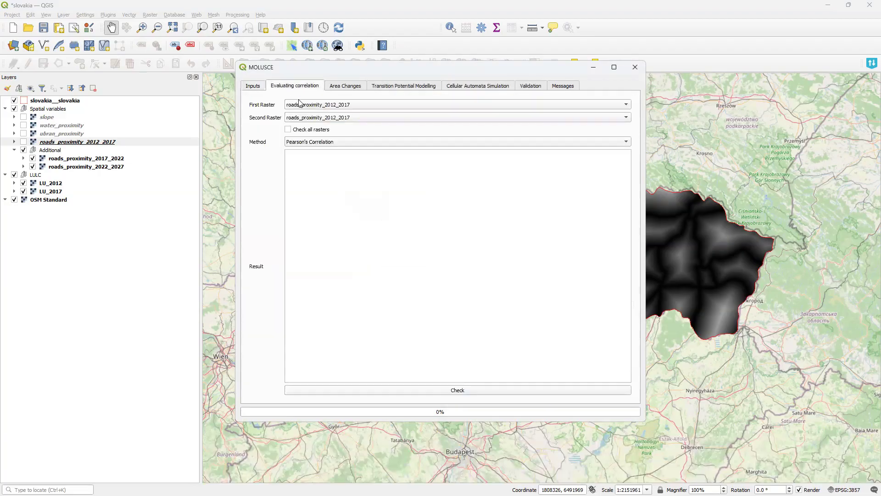
left_click(420, 391)
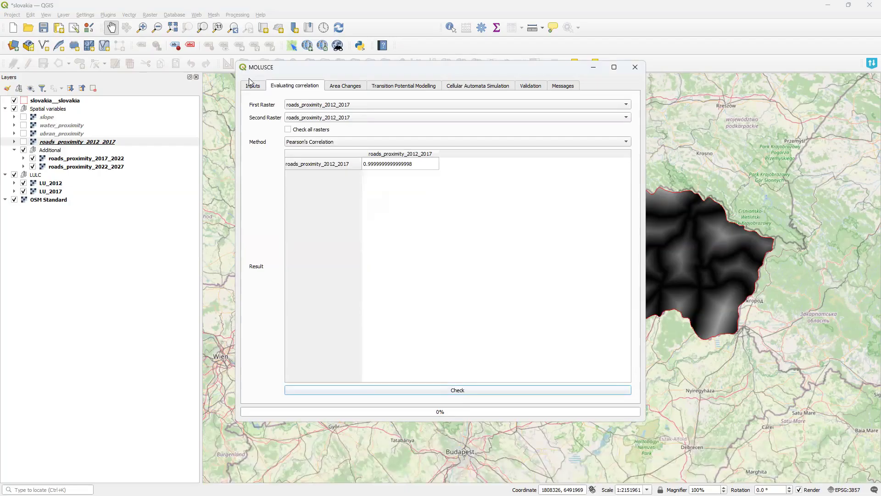
left_click(309, 130)
left_click(459, 390)
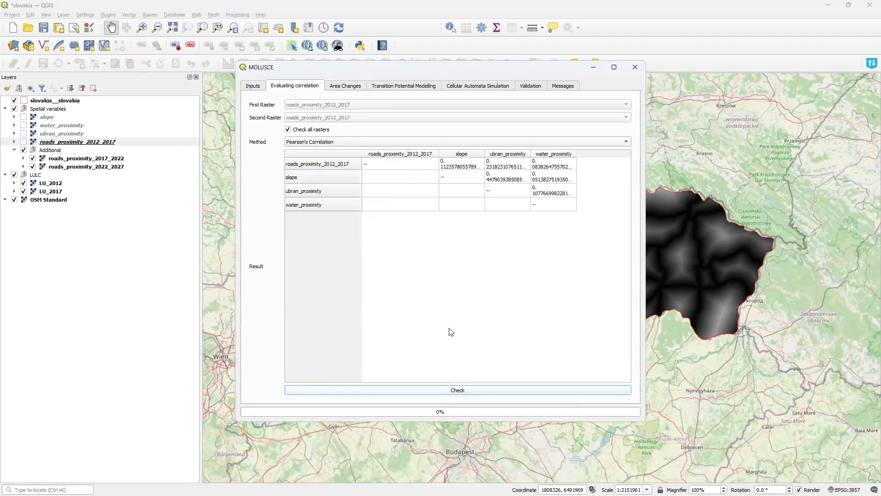
left_click(344, 87)
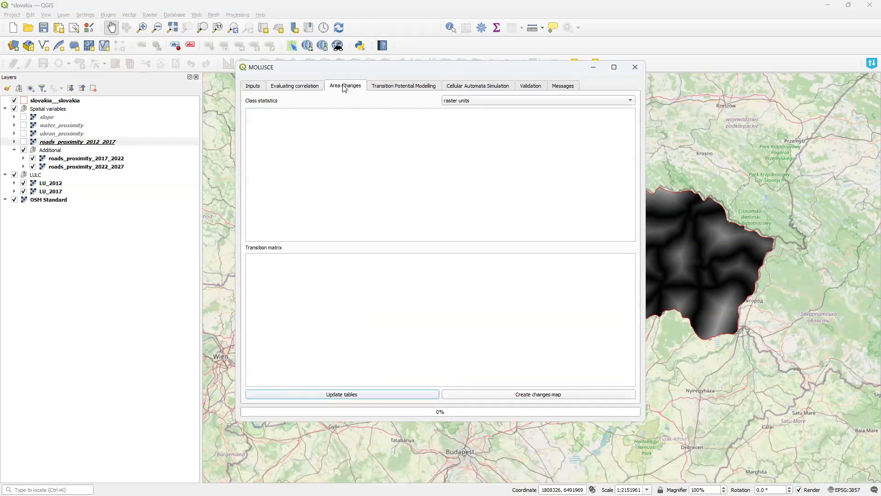
Update the 2012–2017 class statistics and transition matrix, and save the changes map as 'changes'.
left_click(379, 396)
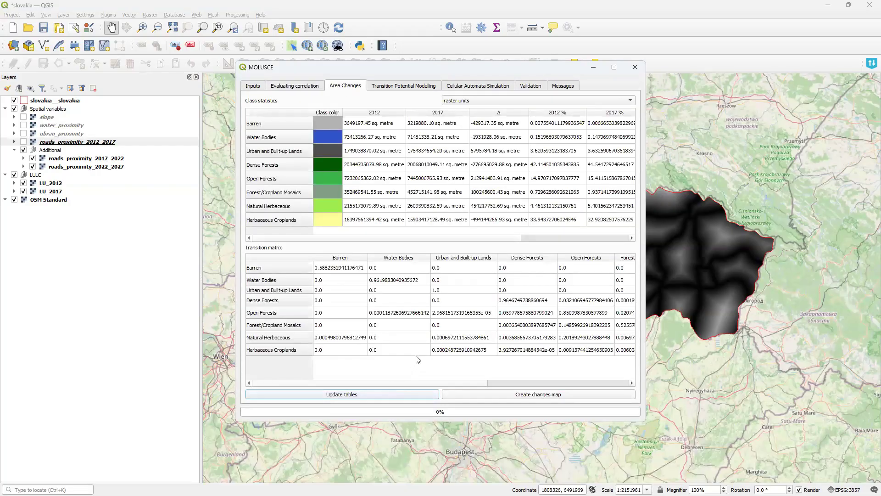
left_click(557, 398)
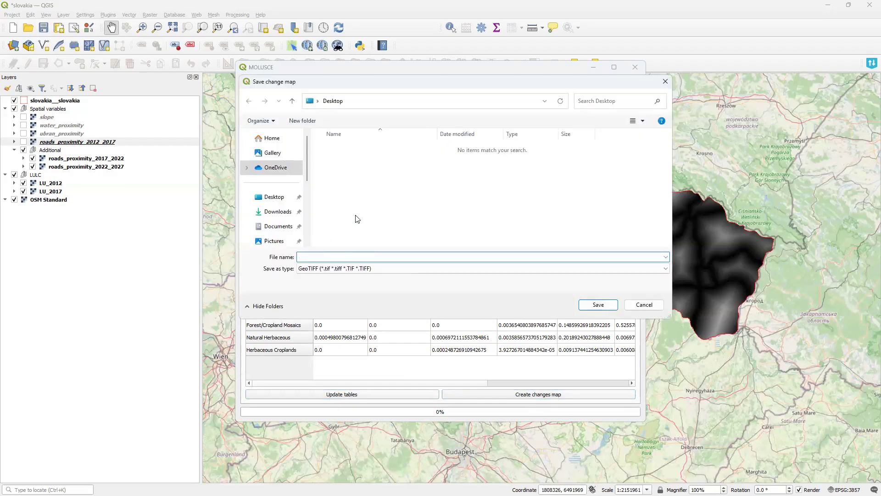
type("changes")
key("Return")
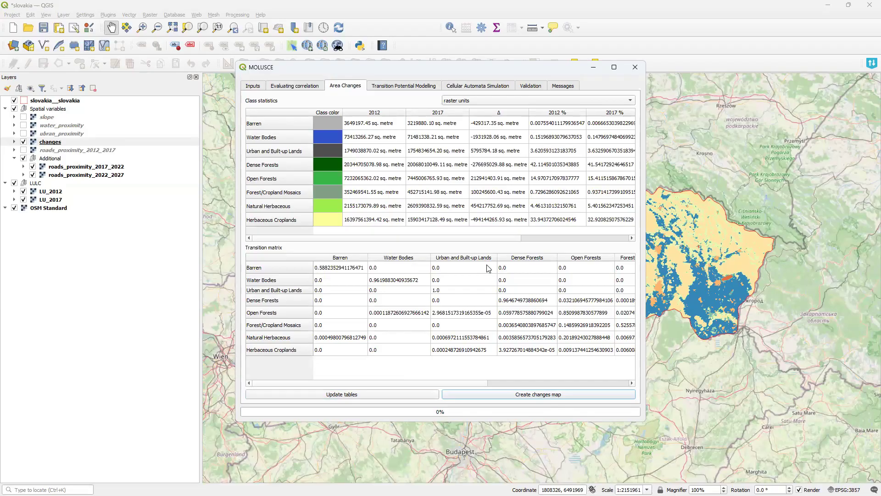
Keep the Artificial Neural Network method for transition potential modelling and show the sampling settings.
left_click(402, 87)
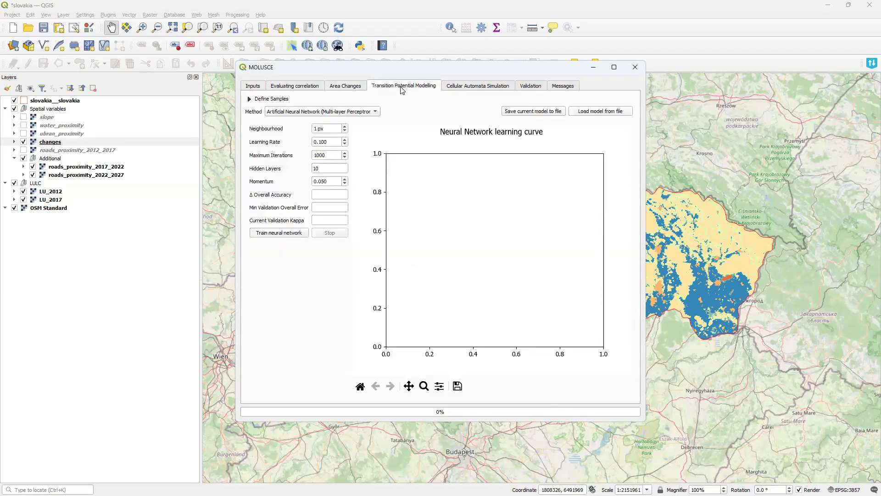
left_click(312, 113)
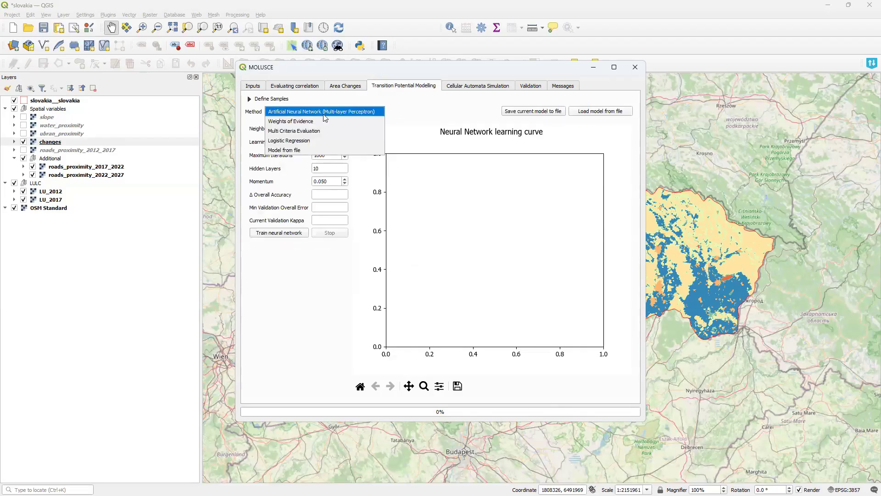
left_click(317, 113)
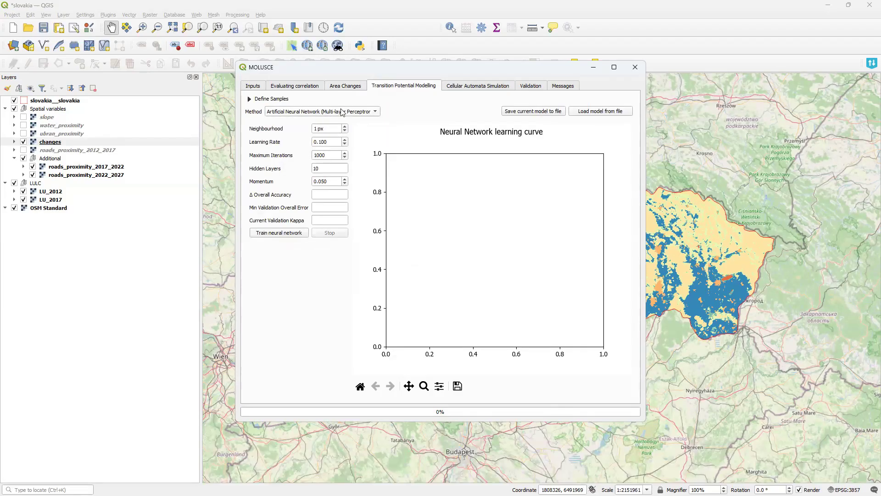
left_click(276, 99)
left_click_drag(414, 113, 393, 116)
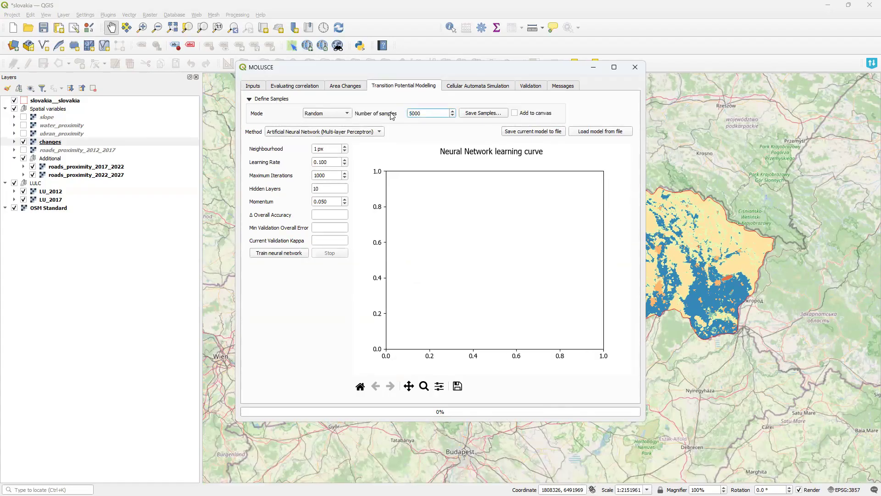
left_click_drag(316, 149, 333, 158)
Set learning rate 0.005, 350 iterations, 5 hidden layers and momentum 0.01, then train the network.
left_click(331, 162)
key("BackSpace")
key("BackSpace")
key("BackSpace")
type("05")
left_click(330, 176)
key("Delete")
type("35")
key("Tab")
type("5")
key("Tab")
type("0.01")
left_click(285, 254)
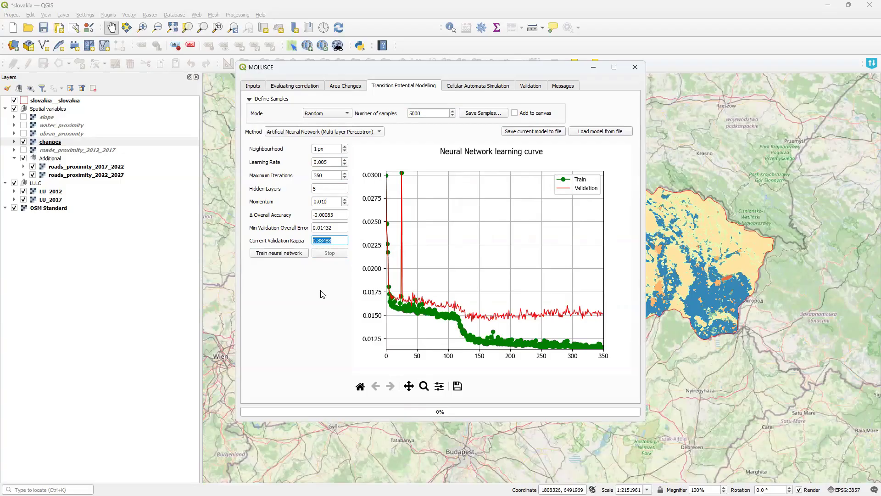
Enable the certainty and simulation result outputs, saving them as cert.tif and sim2022.tif.
left_click(480, 89)
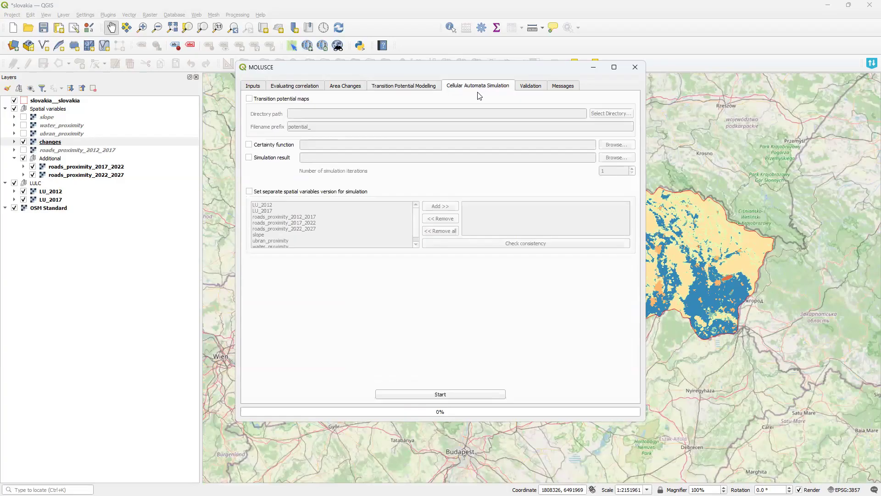
left_click(285, 146)
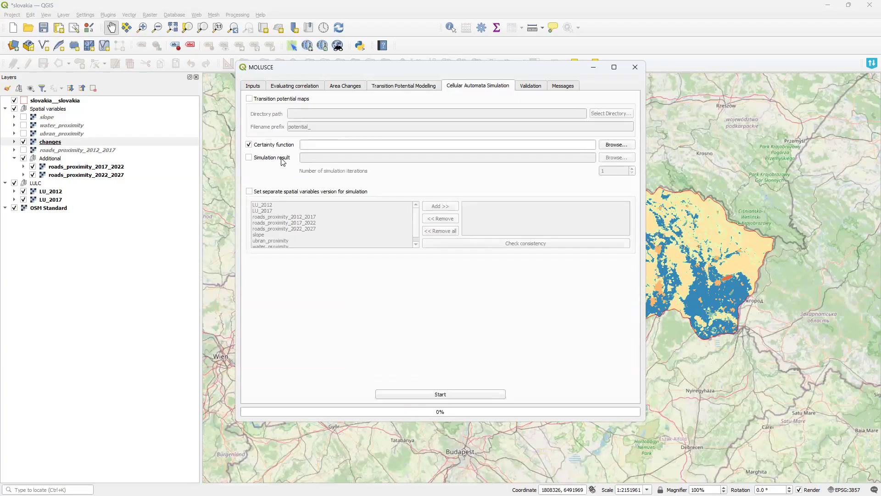
left_click(282, 158)
left_click(616, 144)
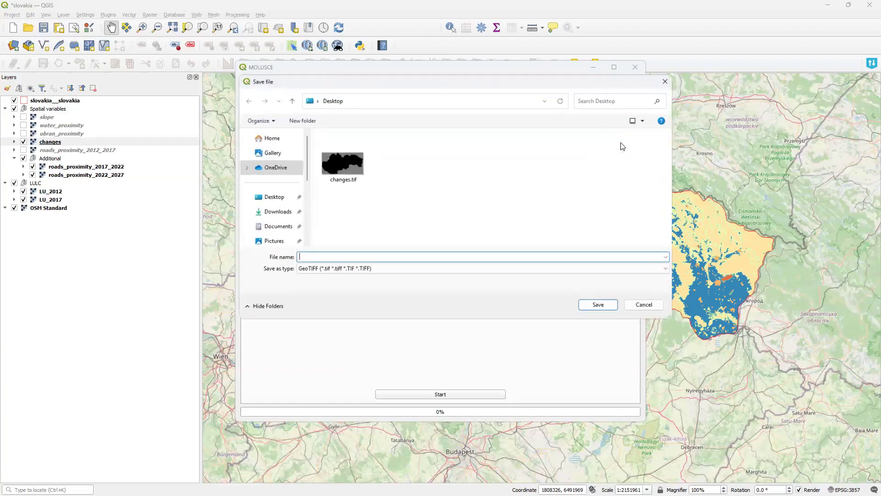
type("cert")
key("Return")
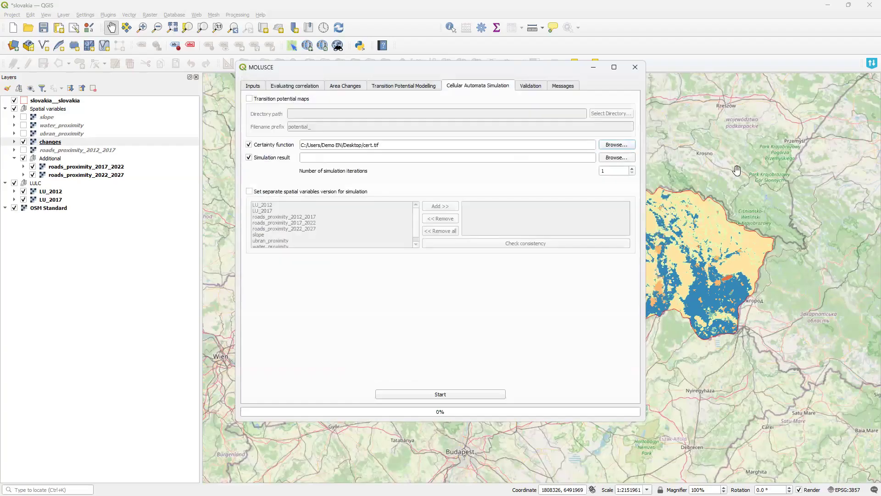
left_click(628, 159)
type("sim")
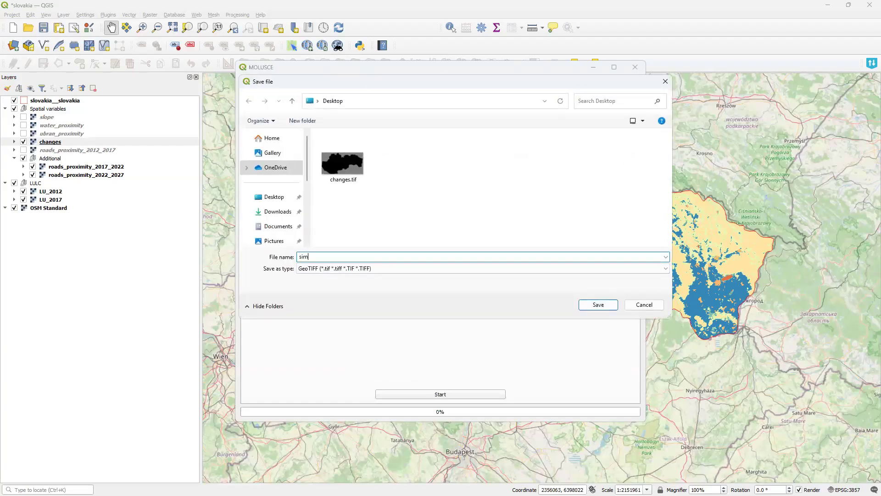
type("2022")
key("Return")
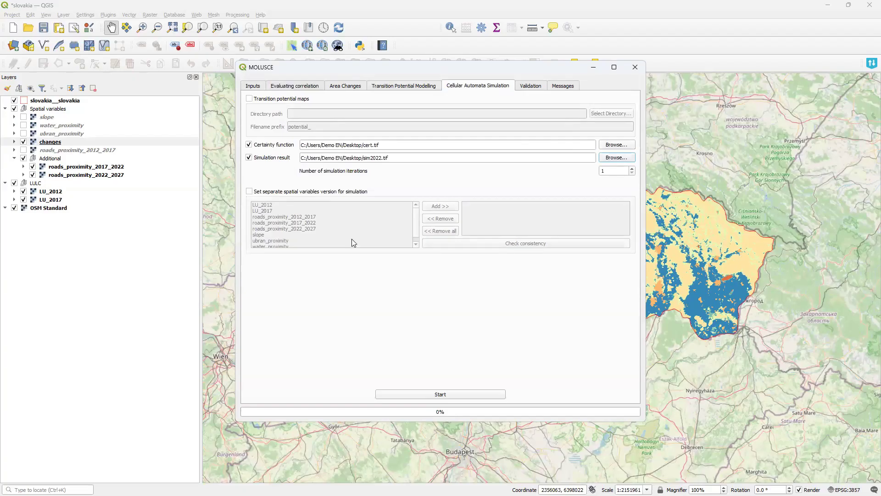
Enable separate spatial variables and review the training variable order on the Inputs tab.
left_click(250, 192)
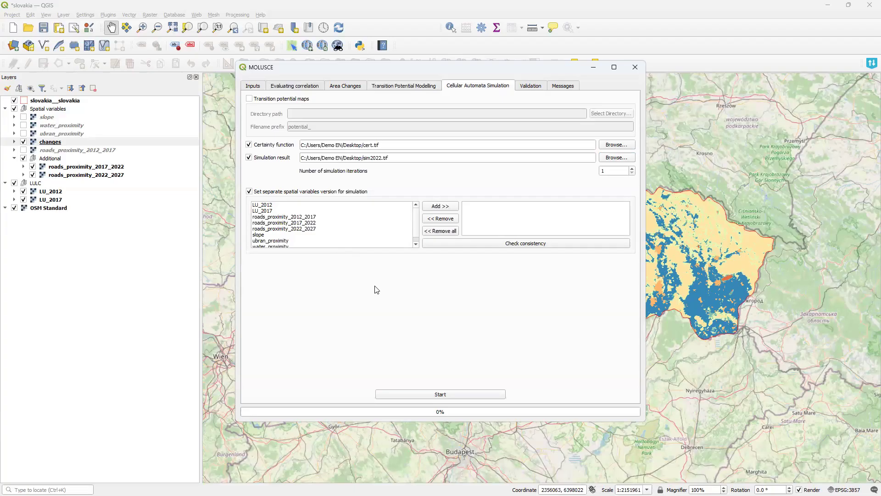
left_click(253, 85)
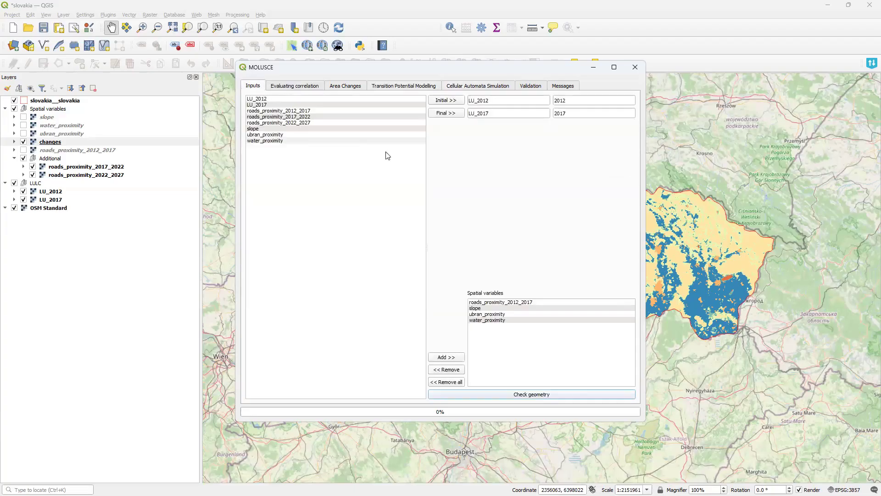
left_click(492, 304)
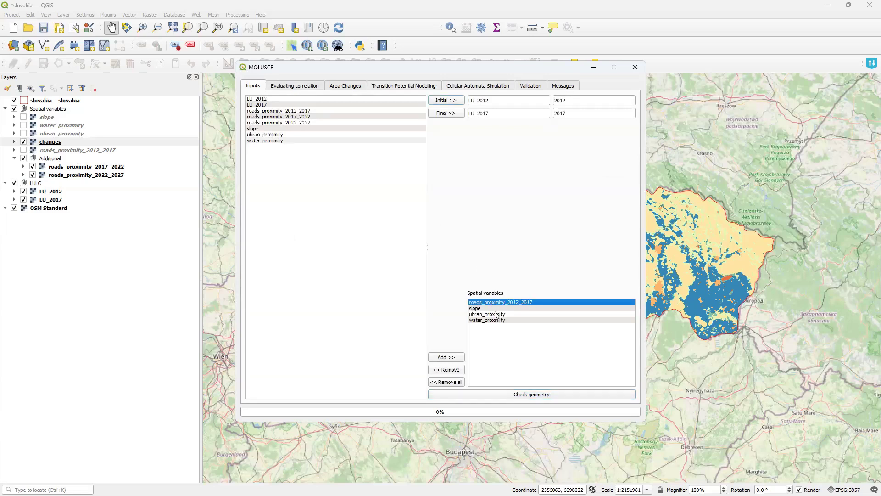
left_click(496, 315)
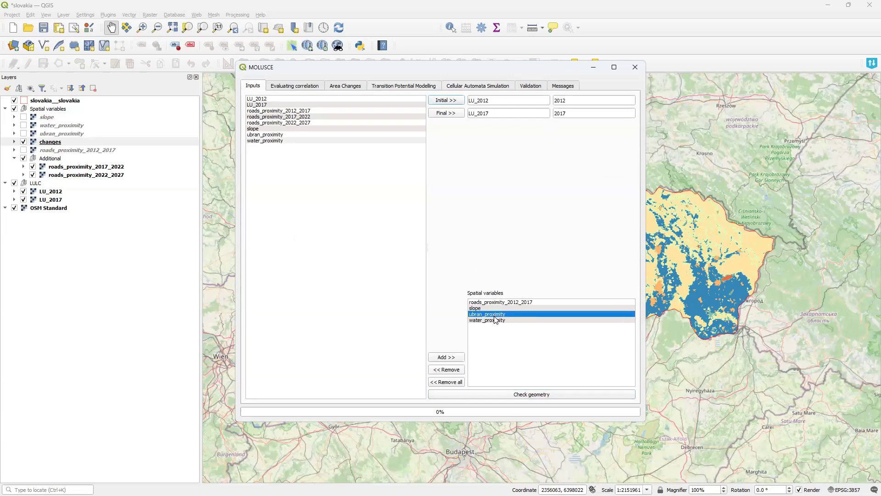
left_click(496, 322)
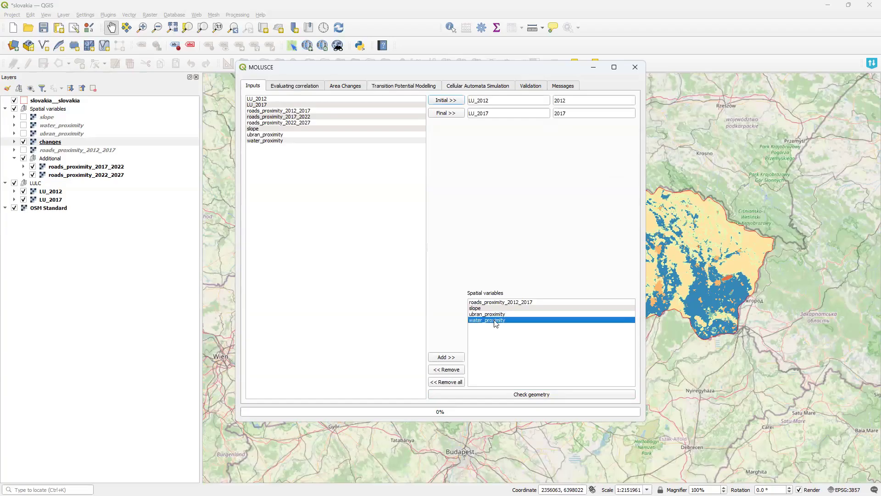
left_click(452, 88)
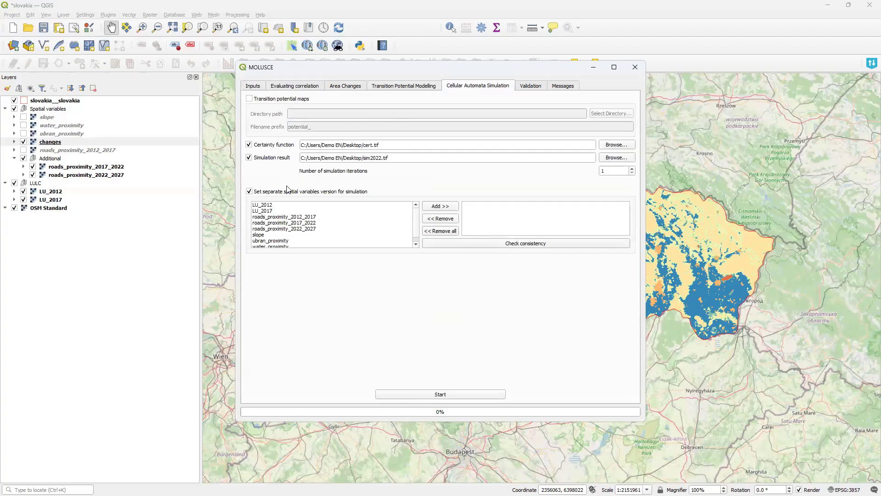
Add roads_proximity_2017_2022, slope, ubran_proximity and water_proximity as simulation variables.
left_click(296, 223)
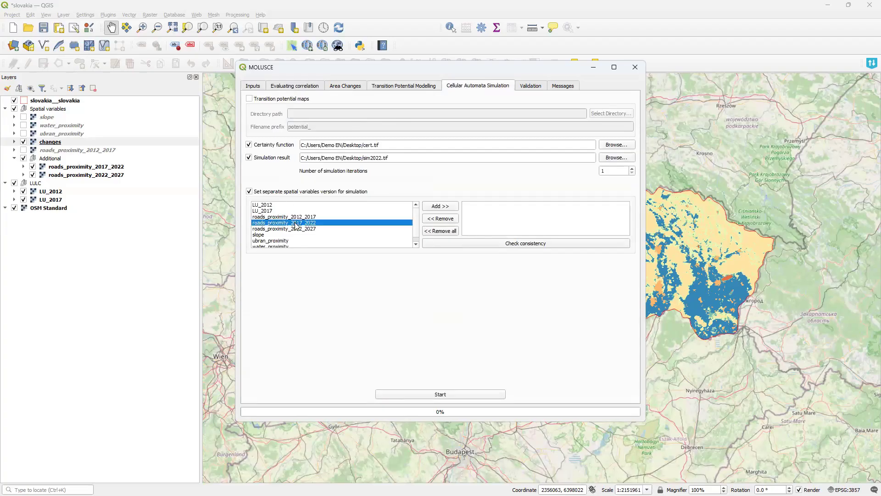
left_click(441, 207)
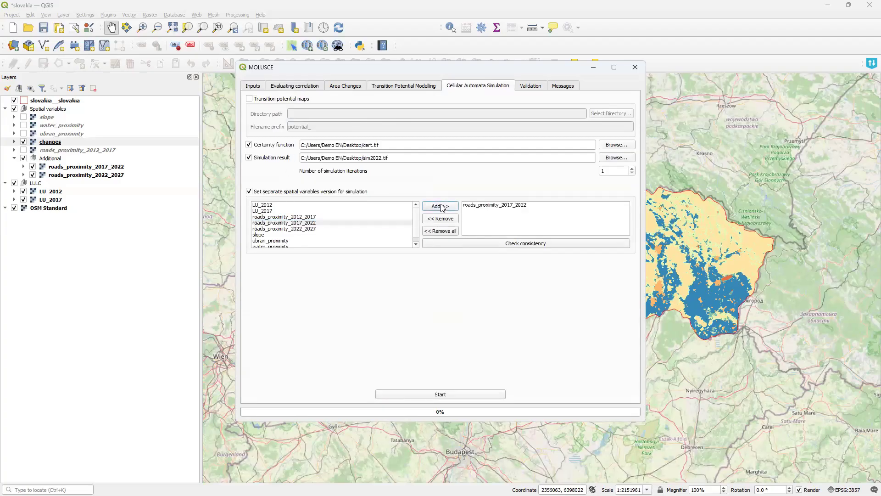
left_click(272, 235)
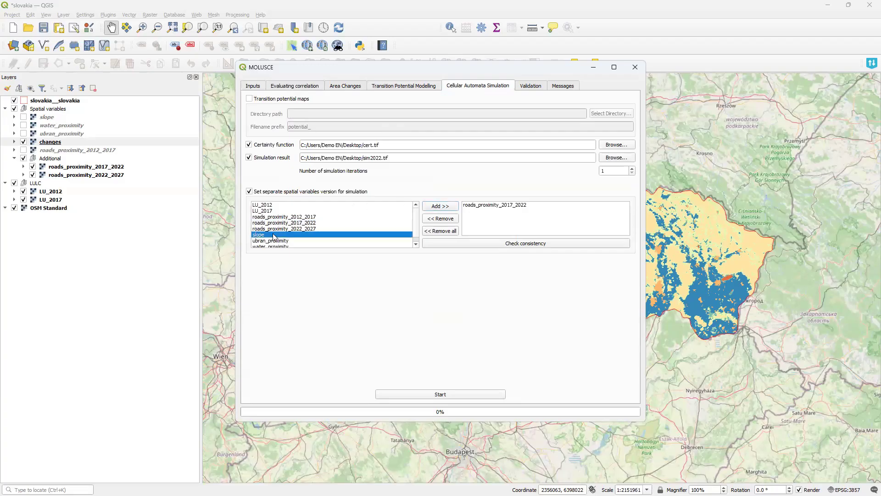
left_click(431, 211)
scroll(299, 239, "down", 1)
left_click(297, 236)
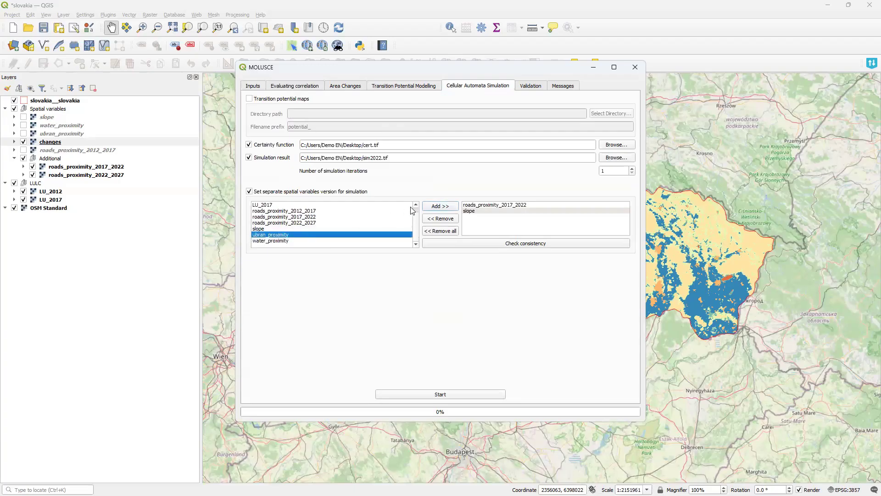
left_click(431, 207)
left_click(323, 241)
left_click(438, 208)
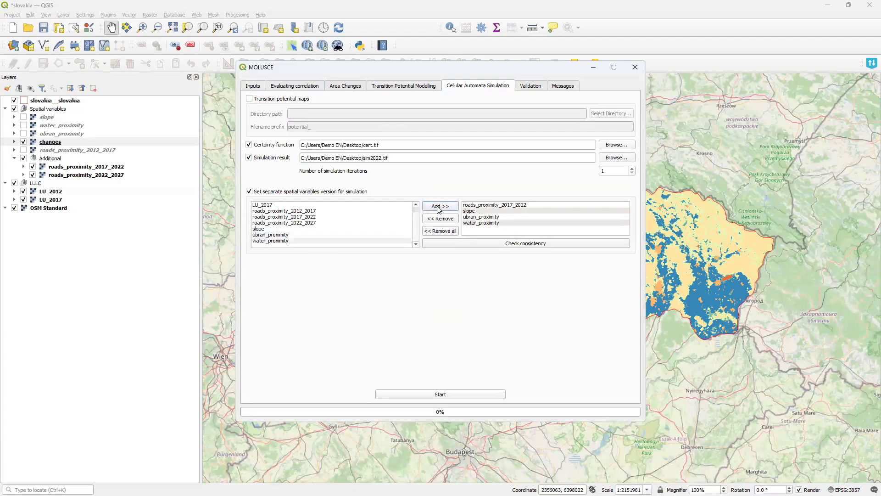
Confirm the simulation variables are consistent with training, then start the land-cover simulation.
left_click(500, 249)
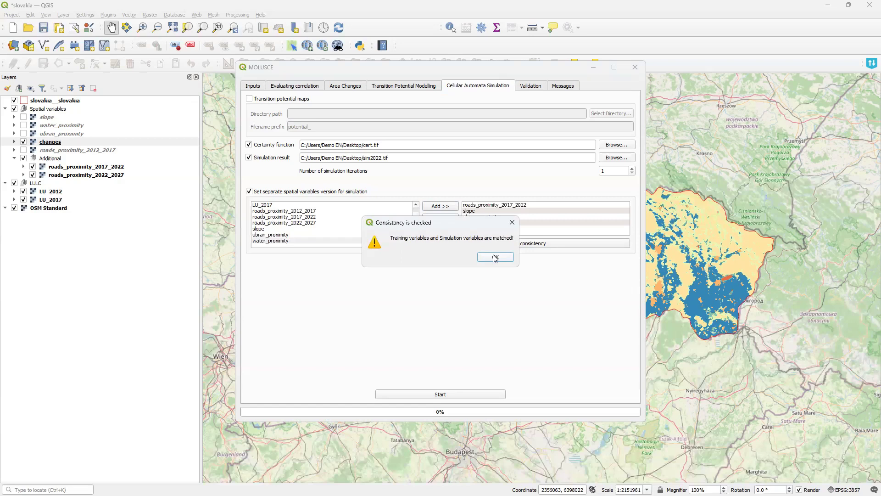
left_click(496, 257)
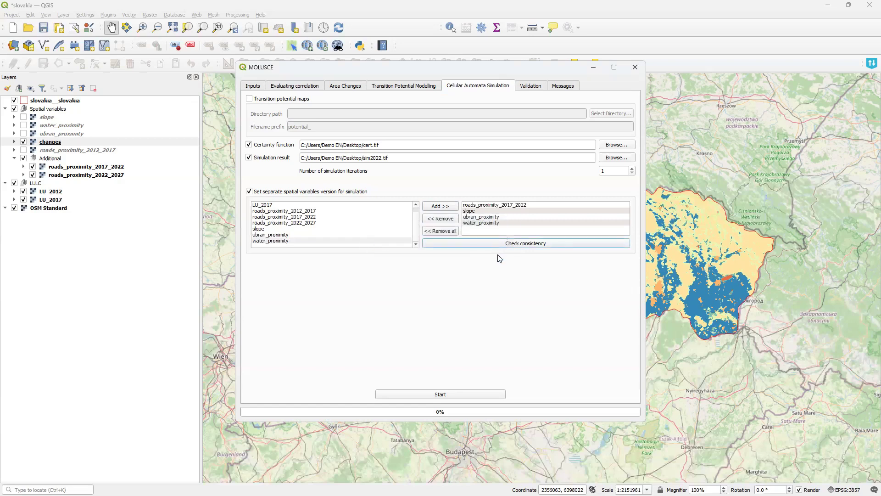
left_click(422, 395)
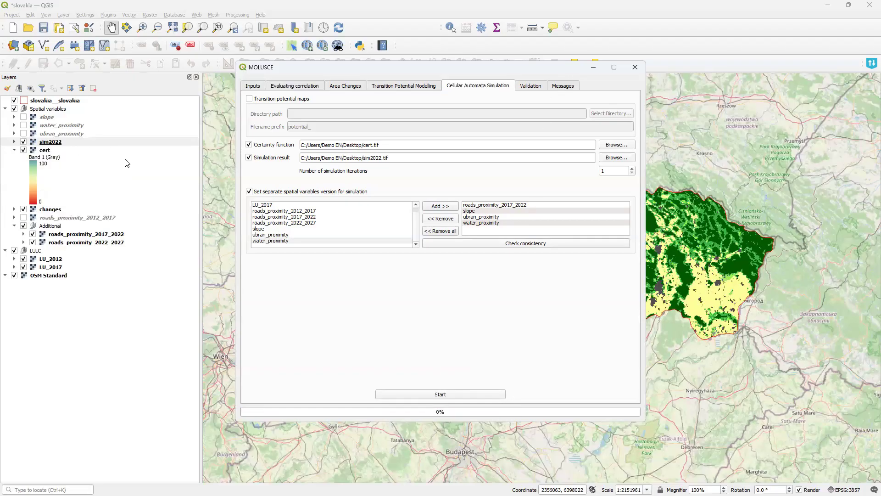
Move sim2022 to the top of the layer list and raise simulation iterations to 2.
left_click_drag(61, 142, 90, 109)
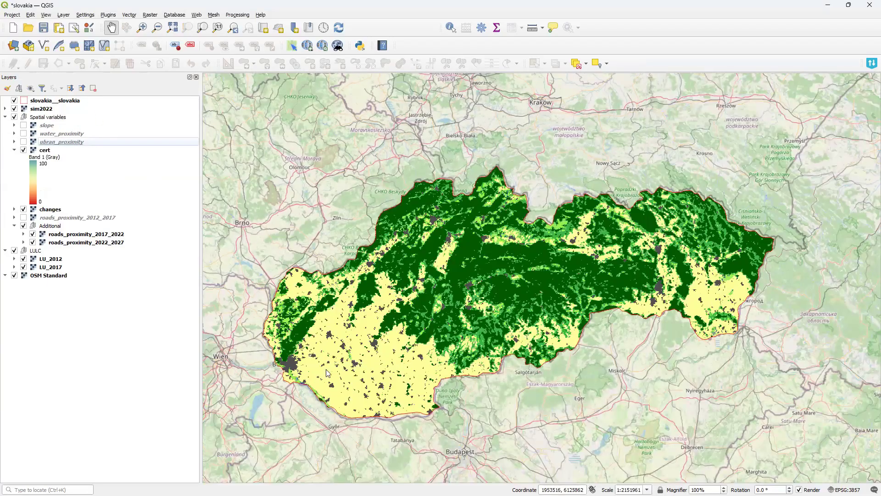
key("alt+Tab")
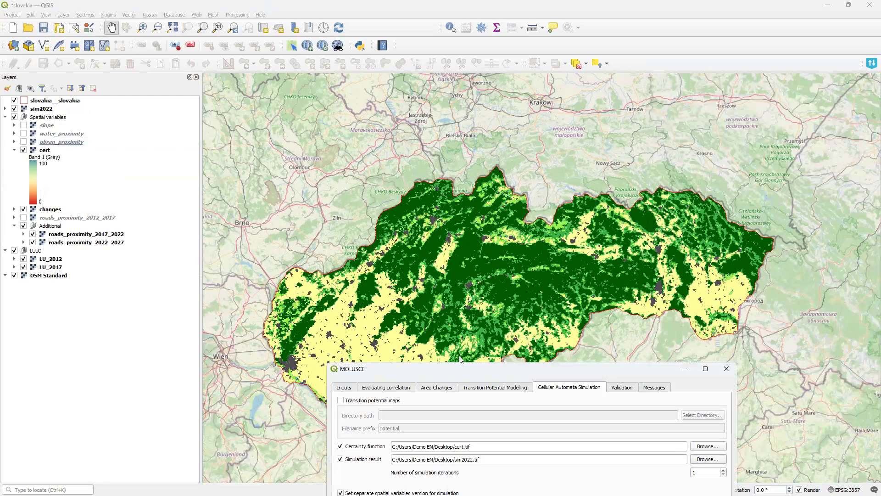
left_click_drag(457, 371, 406, 100)
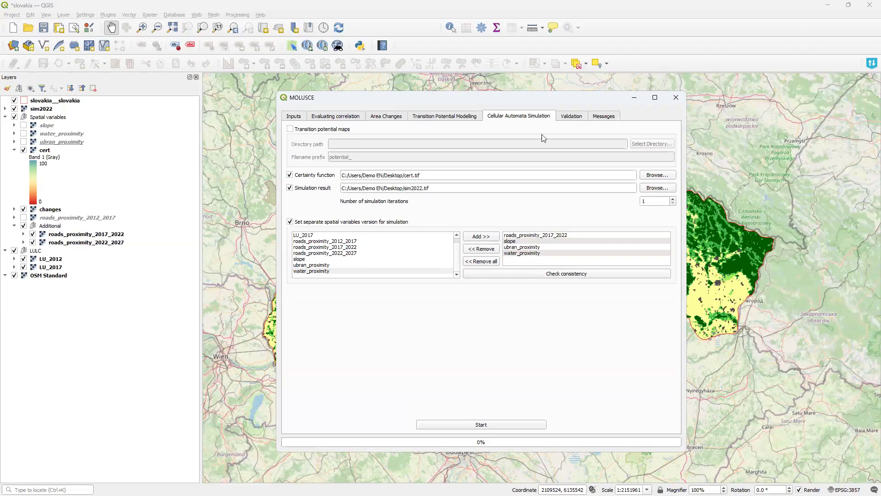
left_click(673, 200)
Show MOLUSCE's Inputs page with LU_2017 selected in the layer list.
left_click(289, 118)
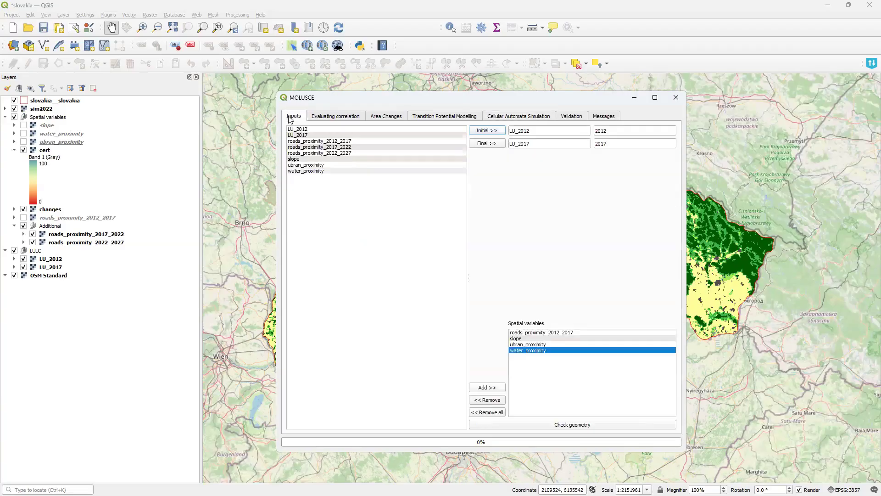
left_click(312, 136)
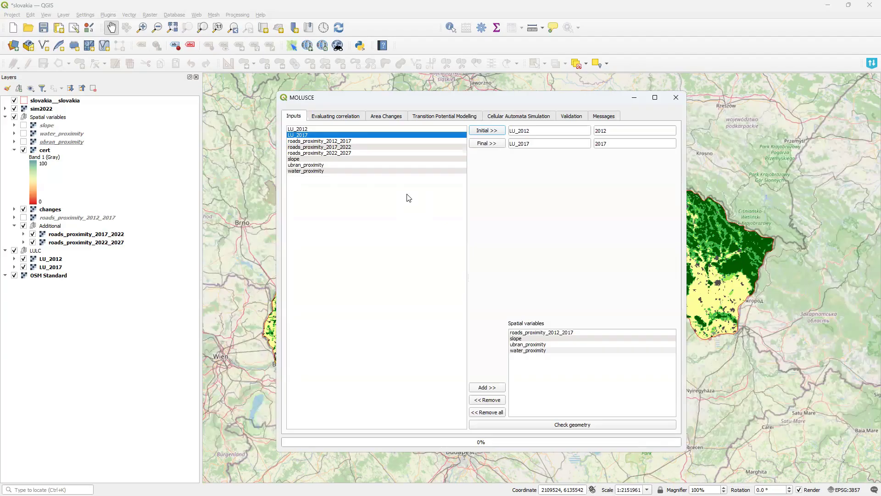
Save the trained neural-network model from Transition Potential Modelling to the Desktop as ann.
left_click(462, 118)
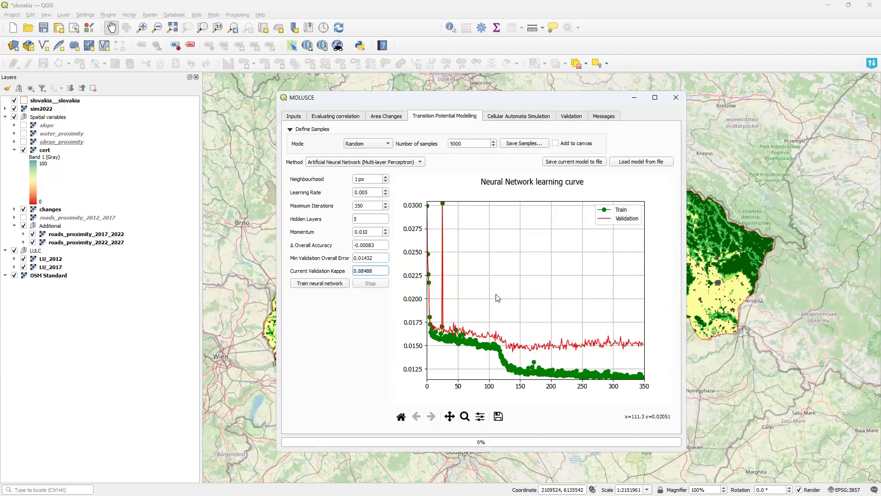
left_click(597, 165)
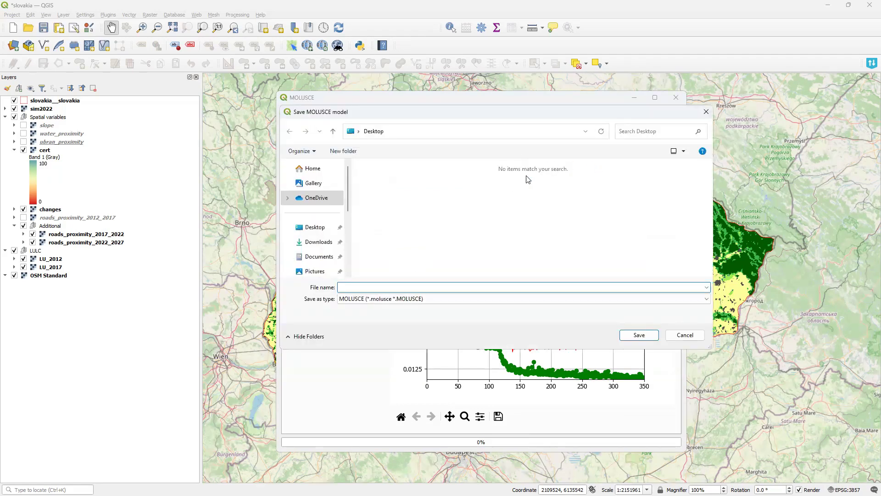
type("ann")
key("Return")
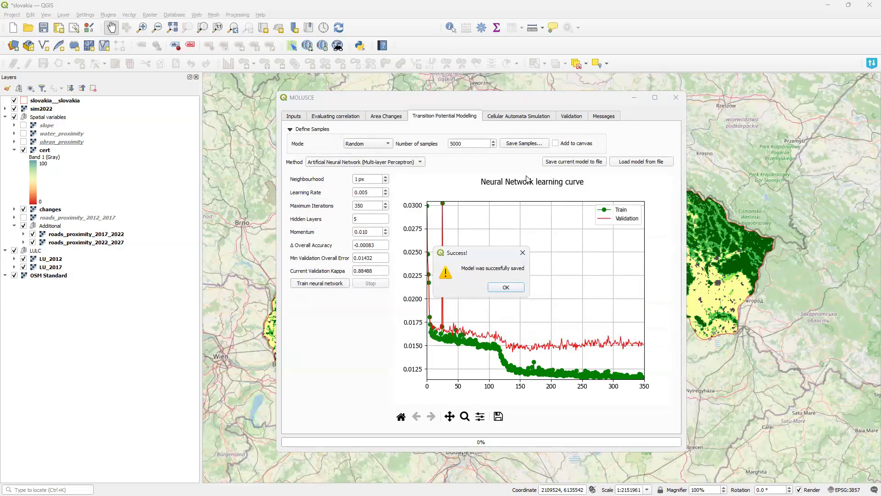
left_click(506, 287)
Close the MOLUSCE window and find MOLUSCE under the Raster menu.
left_click(675, 98)
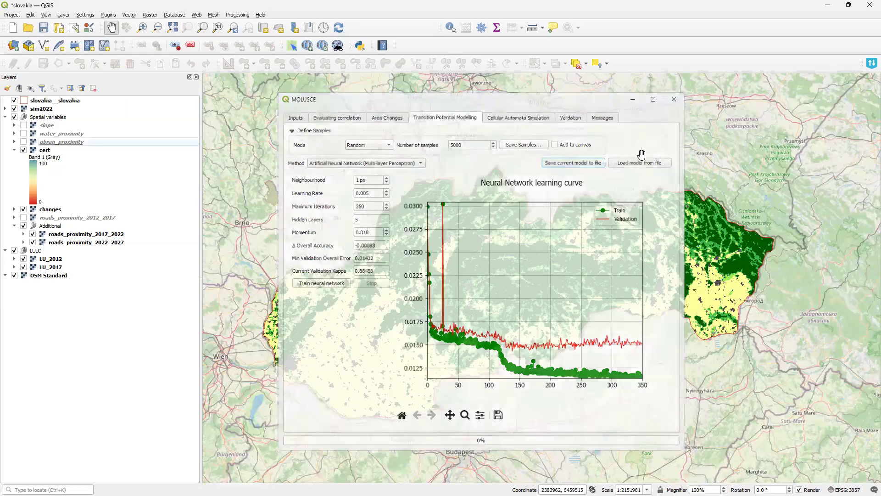
left_click(150, 14)
mouse_move(173, 92)
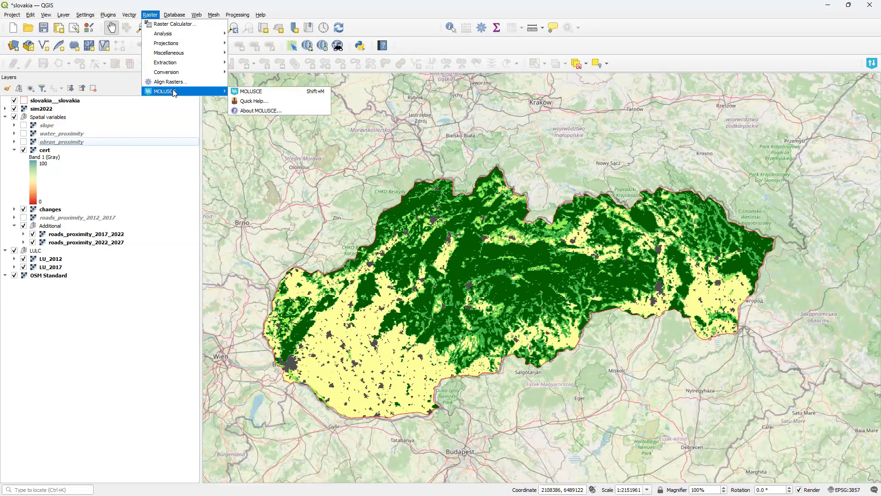
Reopen MOLUSCE with LU_2017 as the initial map and sim2022 as the final map.
left_click(273, 93)
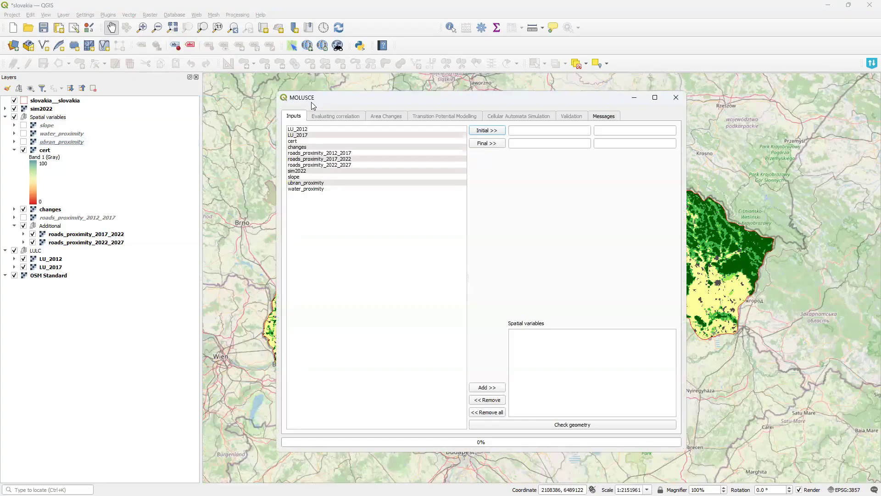
left_click(308, 135)
left_click(488, 131)
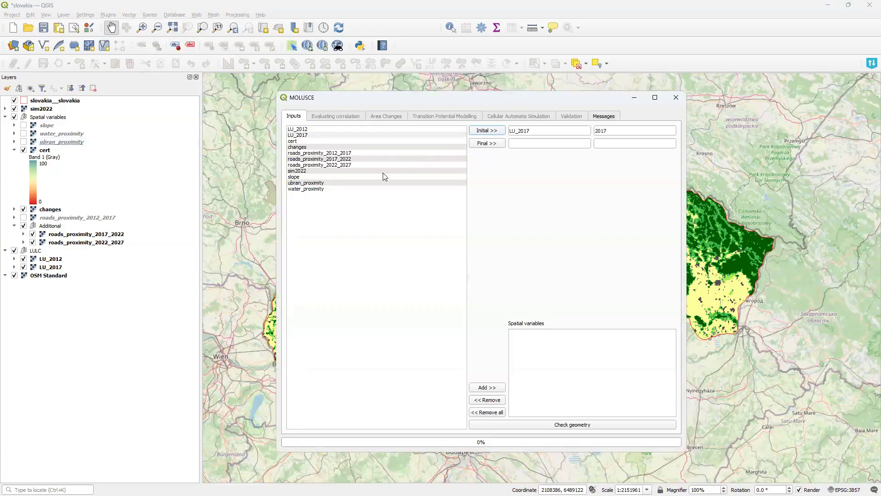
left_click(338, 171)
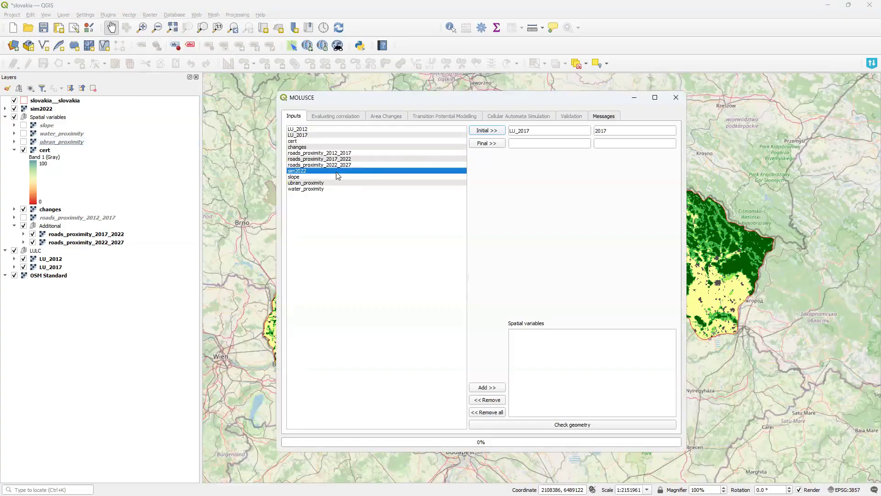
left_click(496, 145)
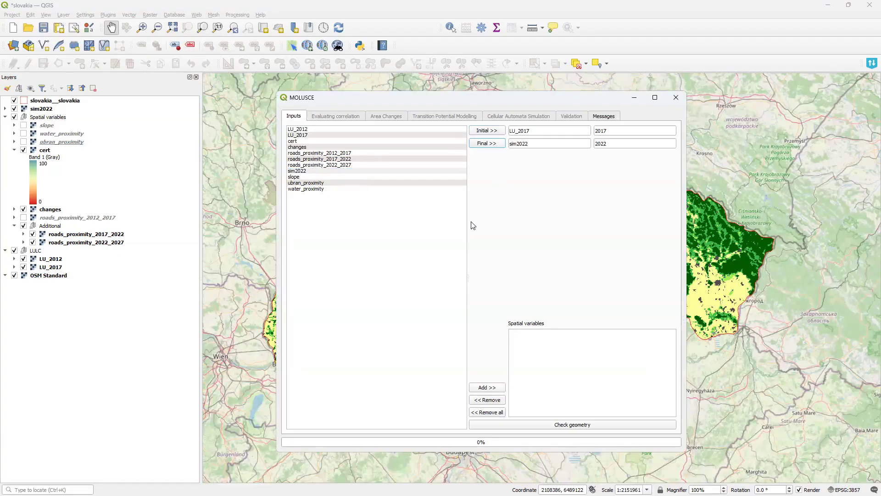
Add roads_proximity_2017_2022, slope, ubran_proximity and water_proximity as spatial variables.
left_click(344, 159)
left_click(542, 130)
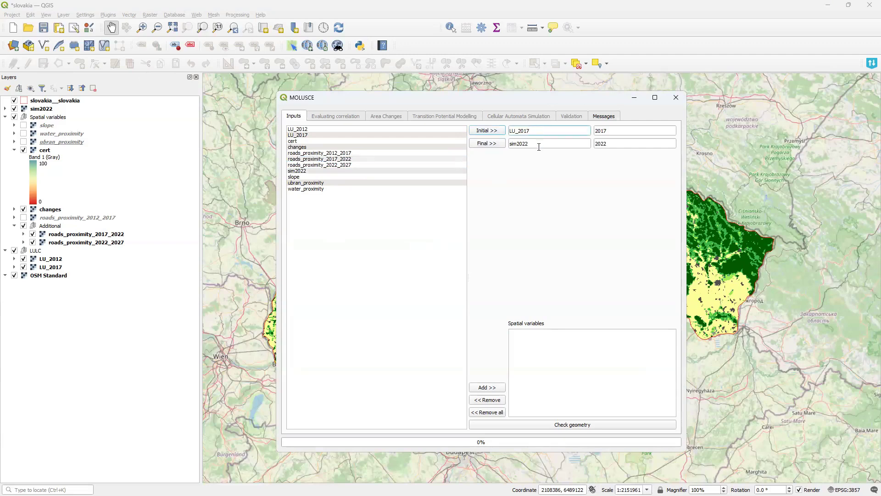
left_click(541, 144)
left_click(350, 160)
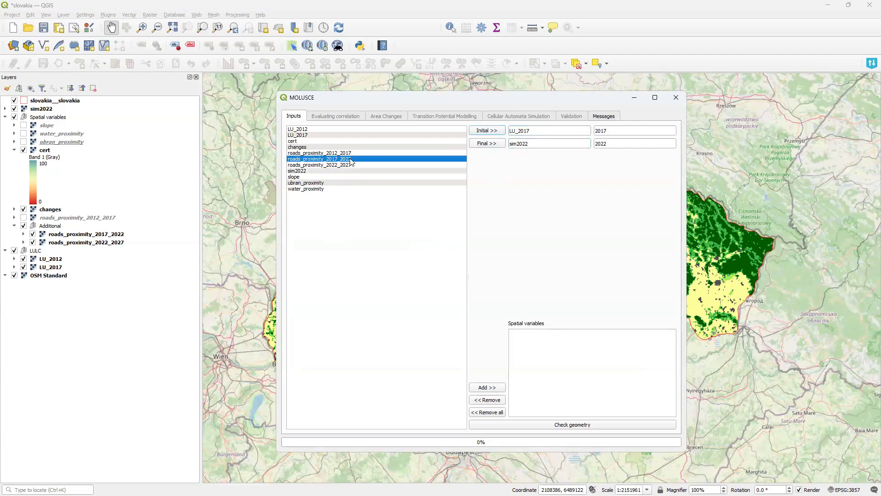
left_click(491, 387)
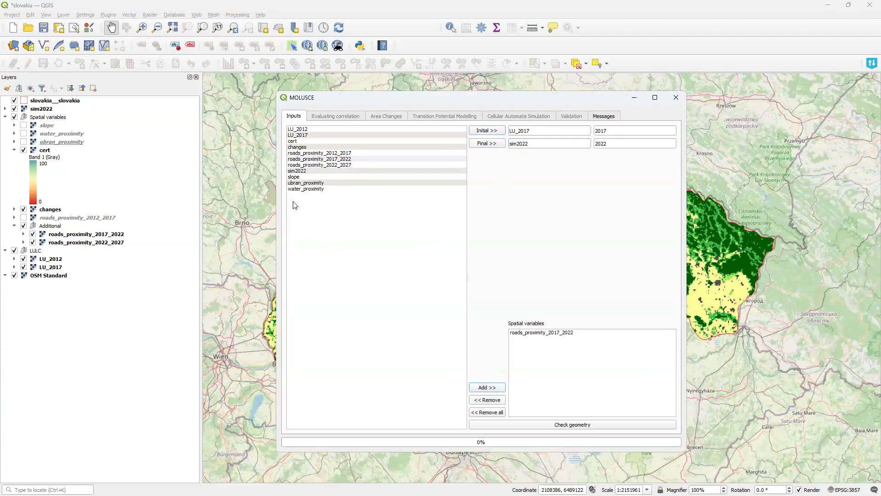
left_click(297, 177)
left_click(485, 388)
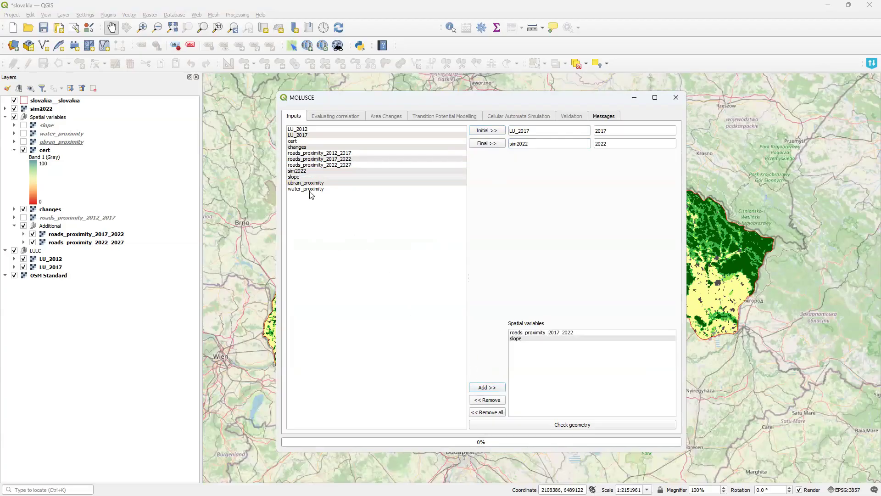
left_click(308, 179)
left_click(486, 387)
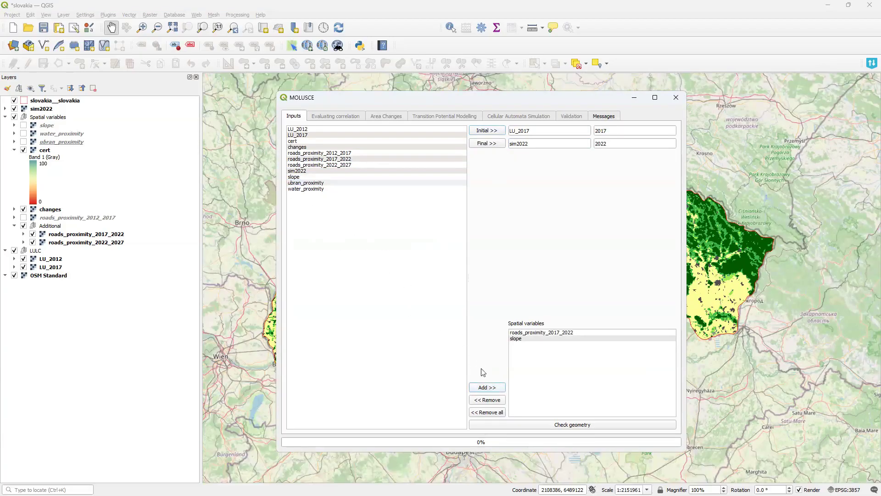
left_click(326, 190)
left_click(497, 389)
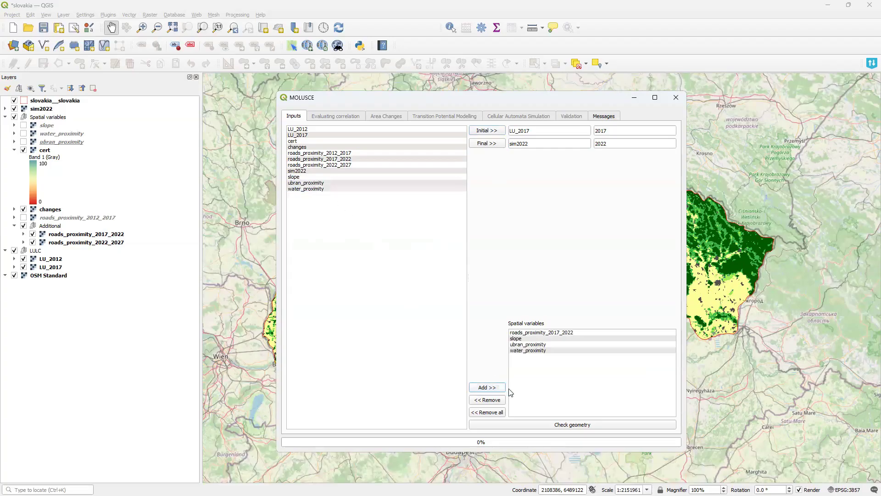
Confirm the input layer geometries match, then go to correlation evaluation.
left_click(554, 425)
left_click(512, 291)
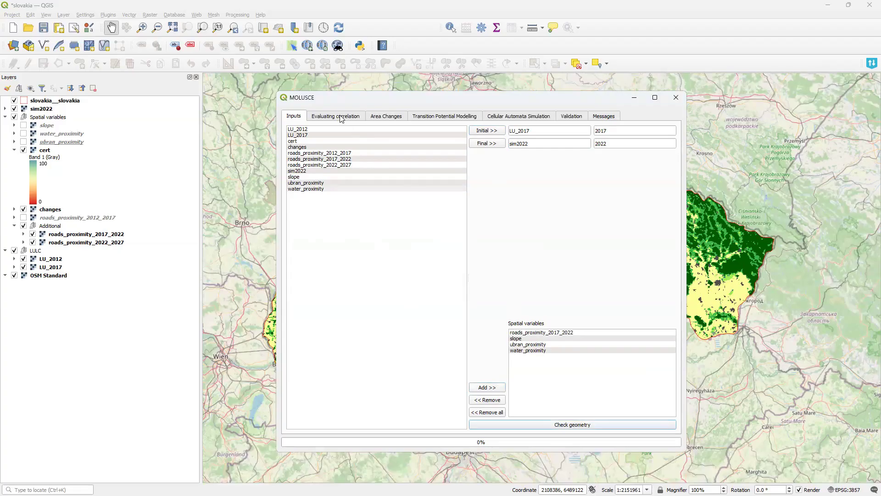
left_click(340, 116)
Compute Pearson correlations, then fill the 2017–2022 class statistics and transition matrix.
left_click(454, 418)
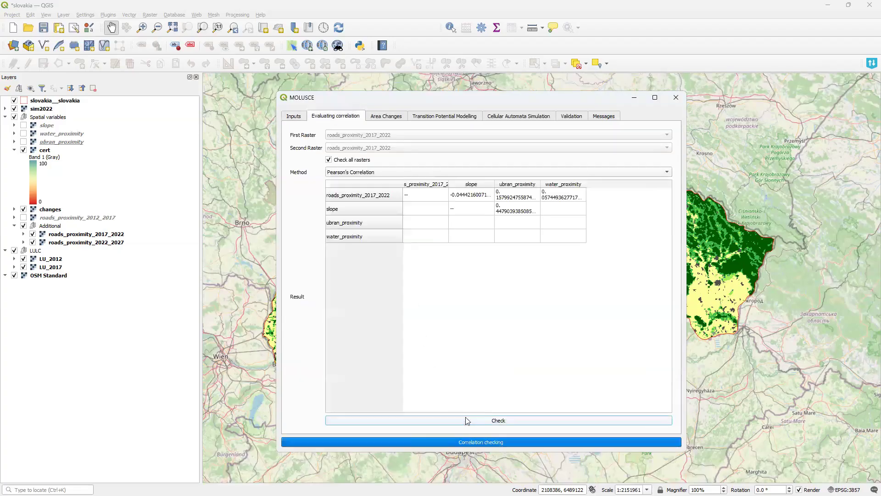
left_click(380, 117)
left_click(367, 425)
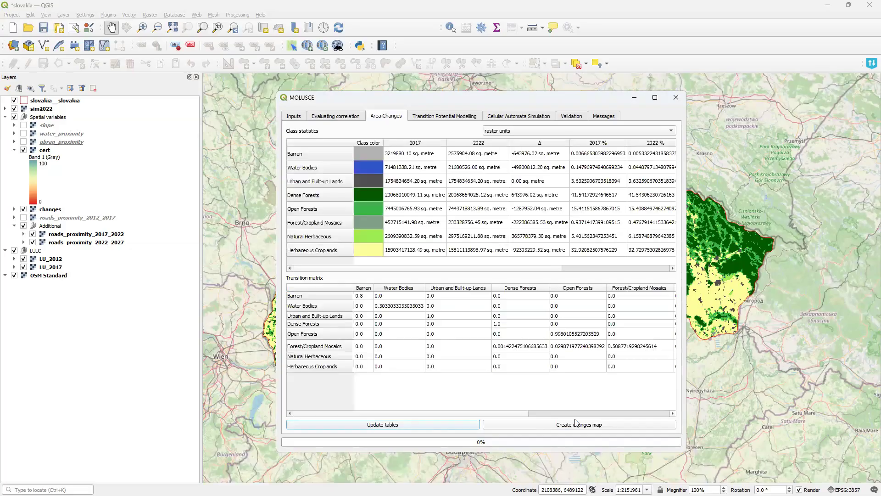
Create the change map and save it as changes2.
left_click(576, 425)
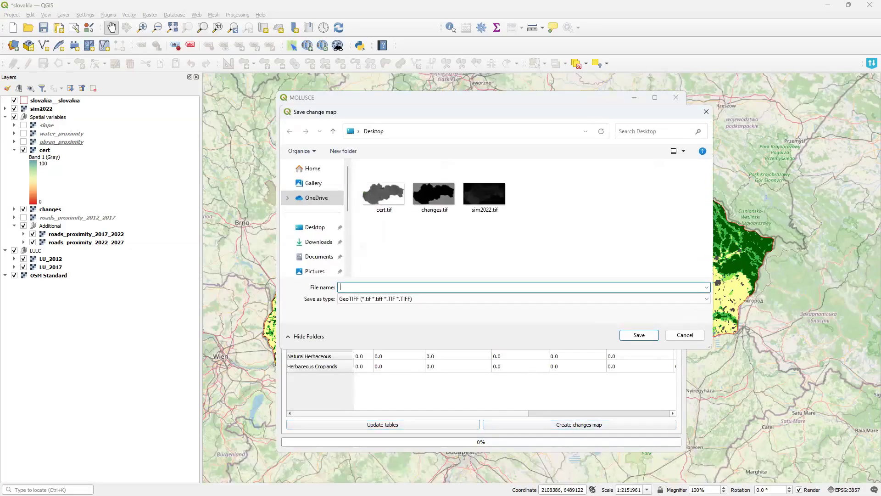
type("changes2")
key("Return")
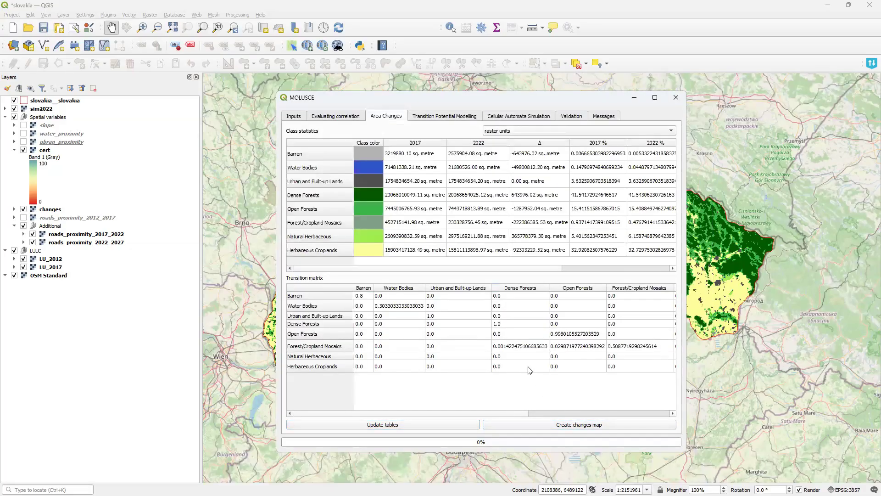
Load ann.molusce from the Desktop into Transition Potential Modelling.
left_click(448, 119)
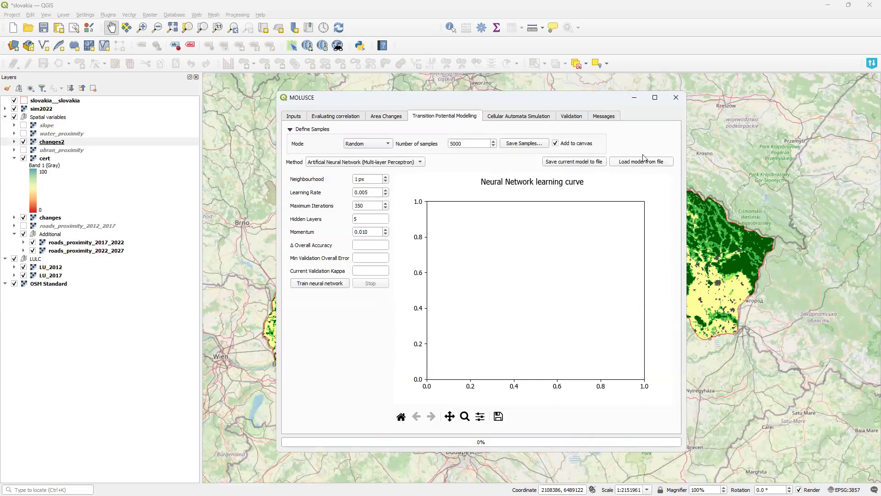
left_click(654, 163)
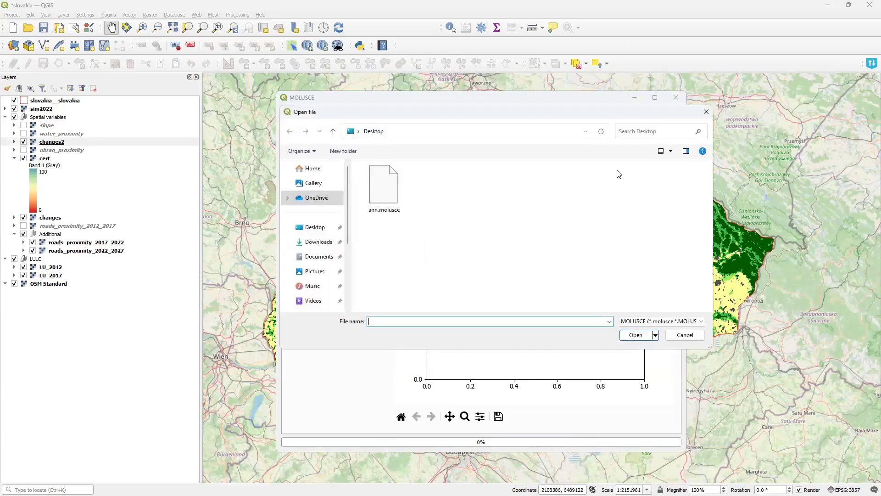
left_click(384, 186)
left_click(625, 336)
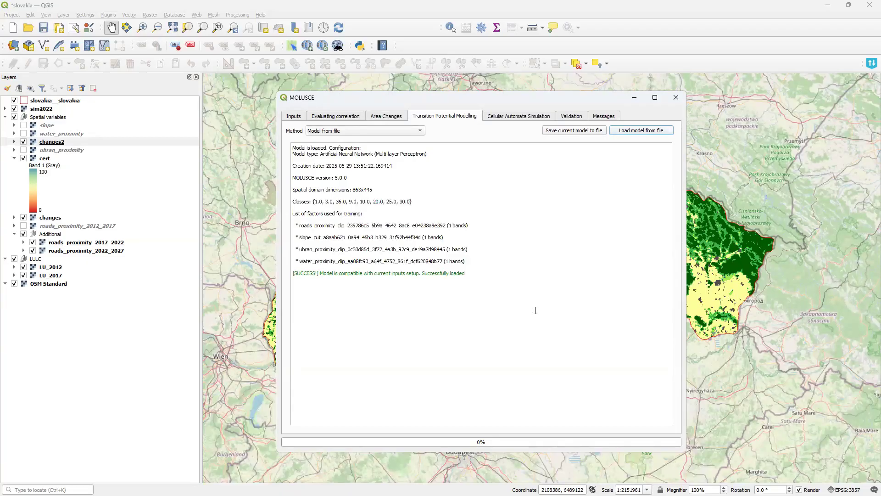
Turn off the certainty function and set the simulation output to sim2027.tif.
left_click(520, 116)
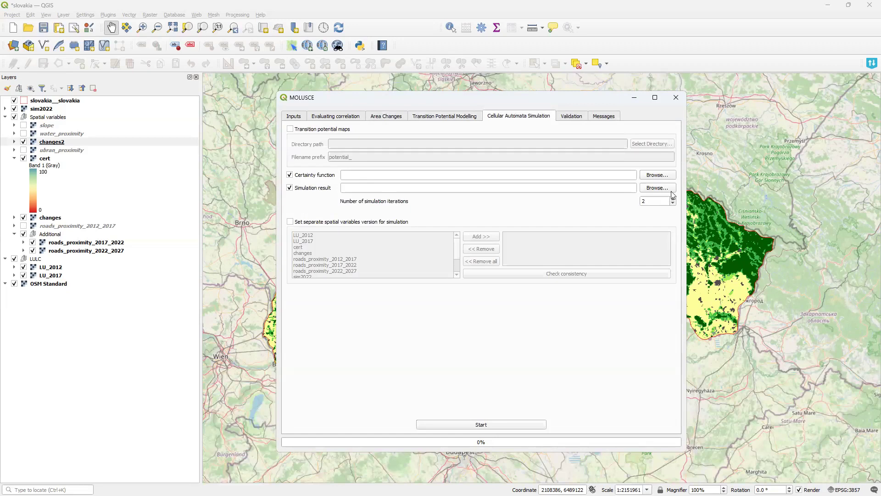
left_click(321, 175)
left_click(667, 189)
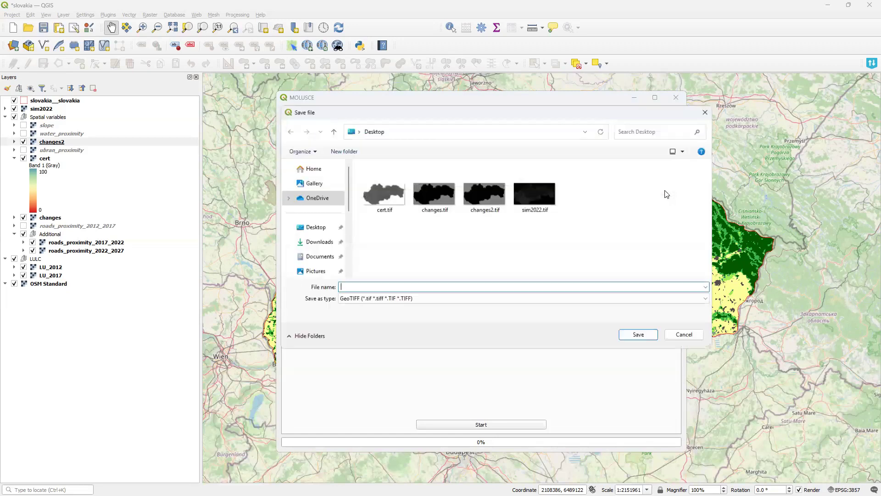
type("sim2027")
key("Return")
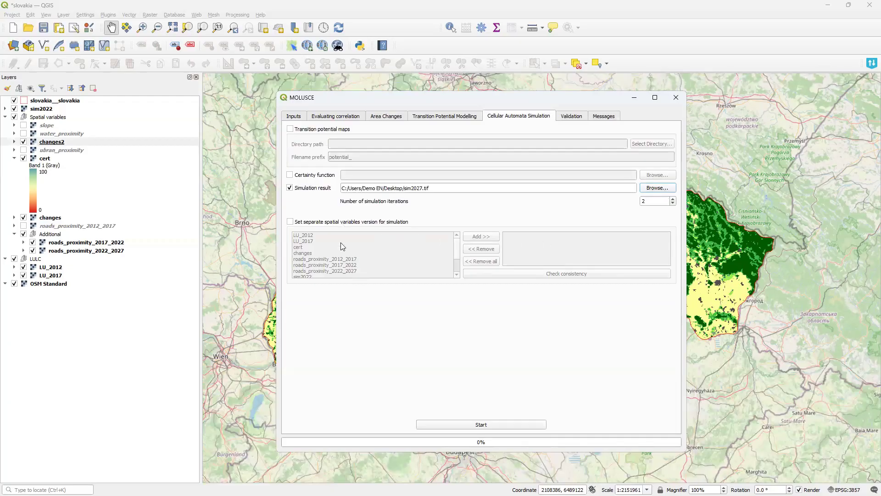
Use separate variables roads_proximity_2022_2027, slope, ubran_proximity, water_proximity and confirm consistency.
left_click(334, 224)
left_click(327, 271)
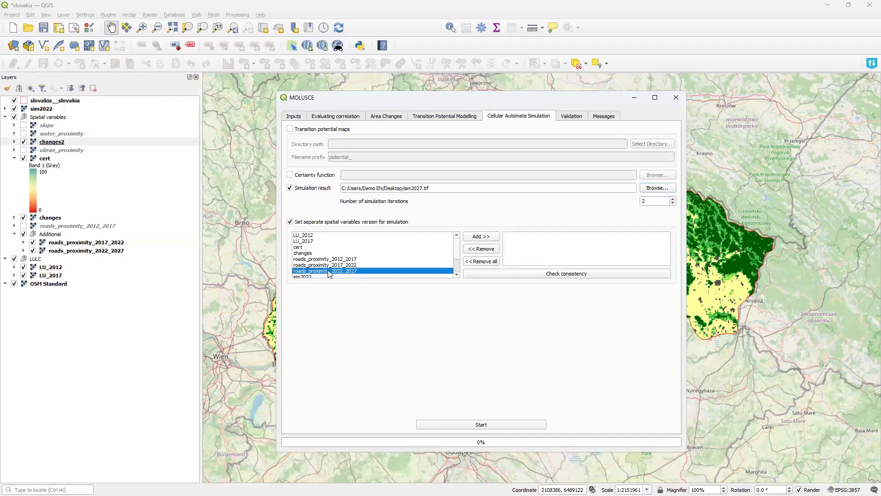
left_click(478, 239)
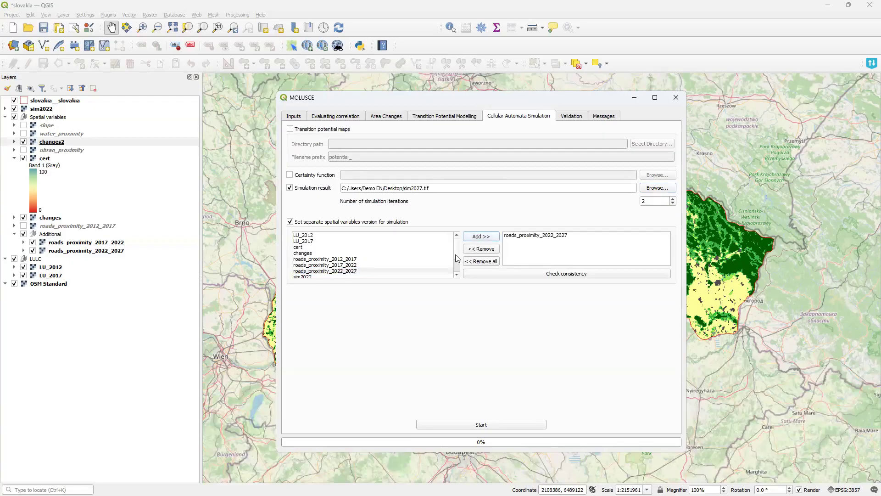
scroll(400, 269, "down", 2)
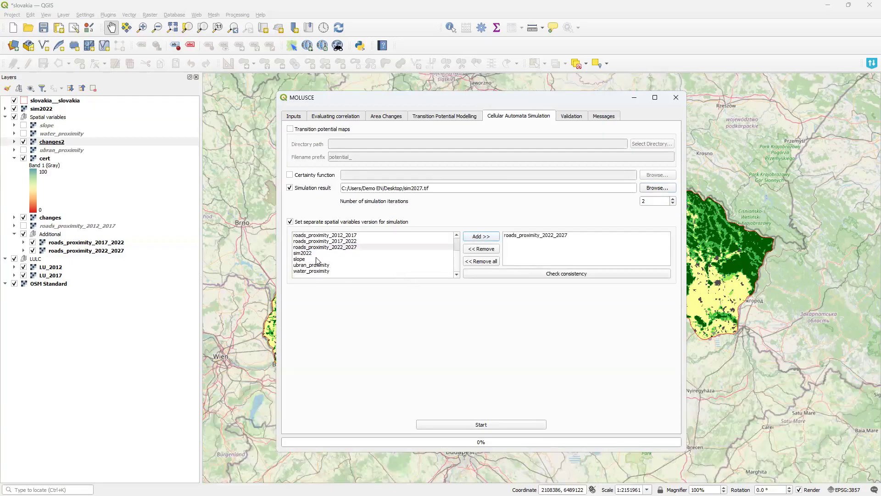
left_click(317, 259)
left_click(481, 236)
left_click(390, 264)
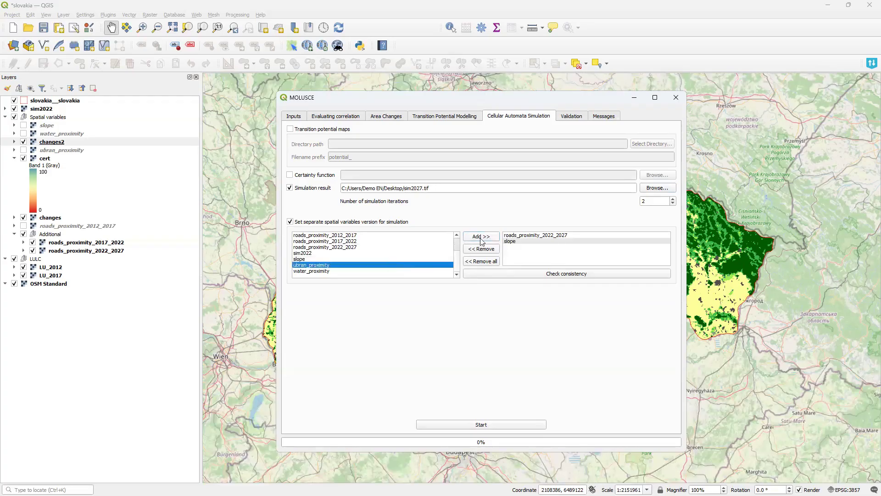
left_click(481, 236)
left_click(397, 271)
left_click(481, 237)
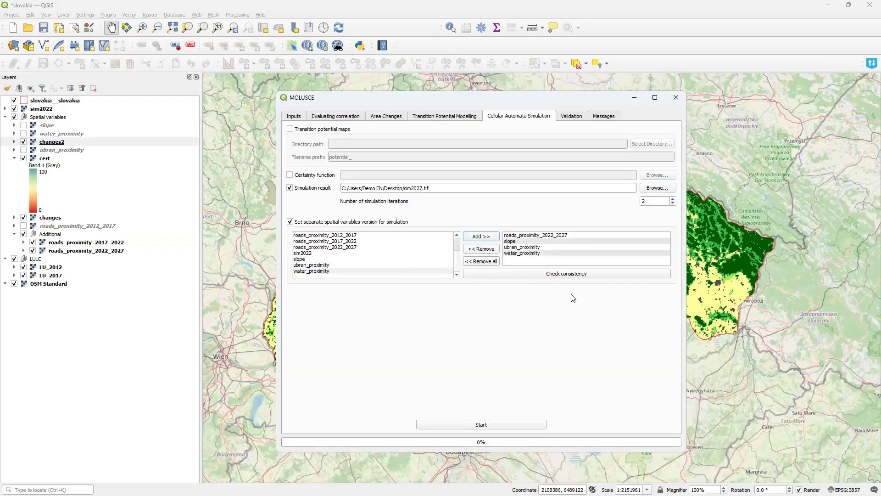
left_click(536, 276)
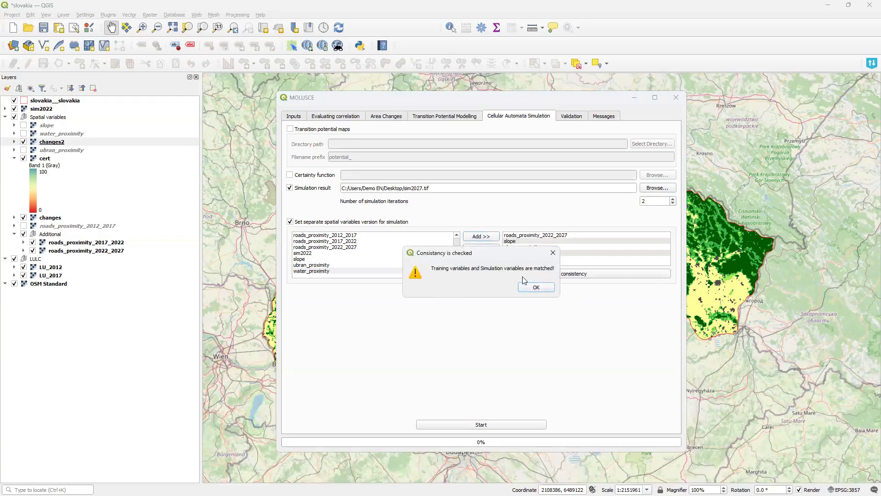
left_click(536, 288)
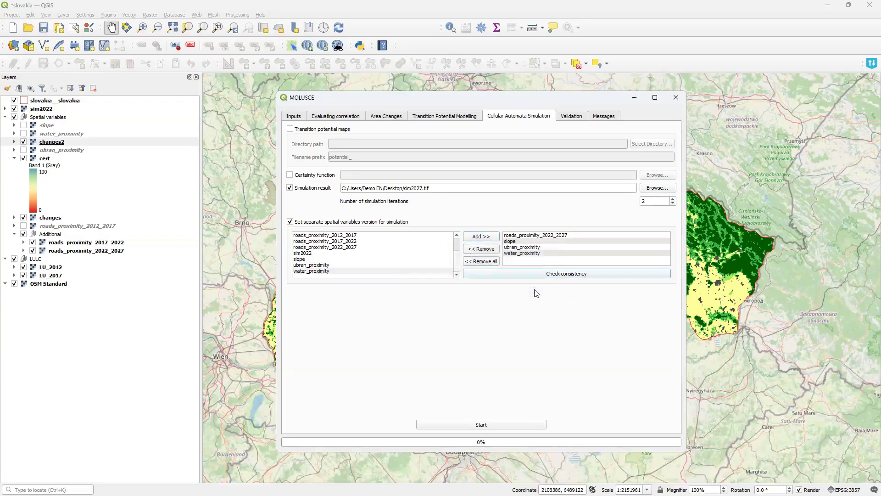
Start the 2027 simulation and wait for the sim2027 layer to load.
left_click(474, 424)
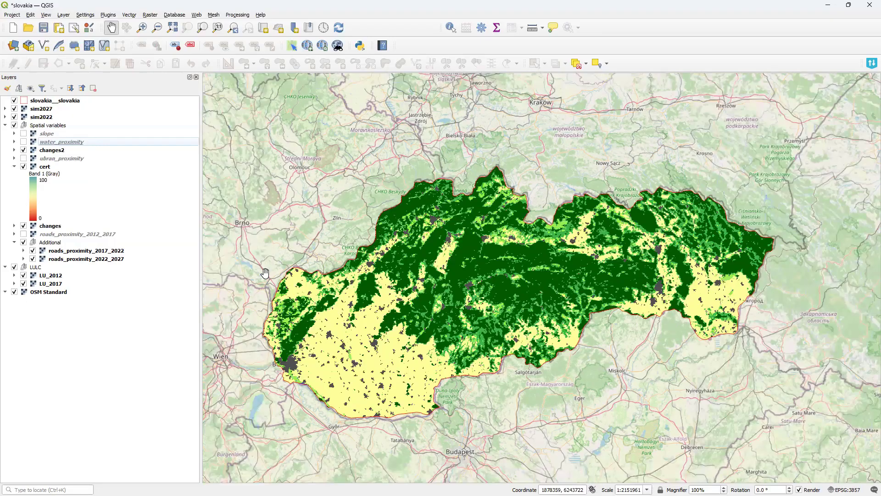
Return to MOLUSCE's Area Changes page and copy the entire class statistics table.
key("alt+Tab")
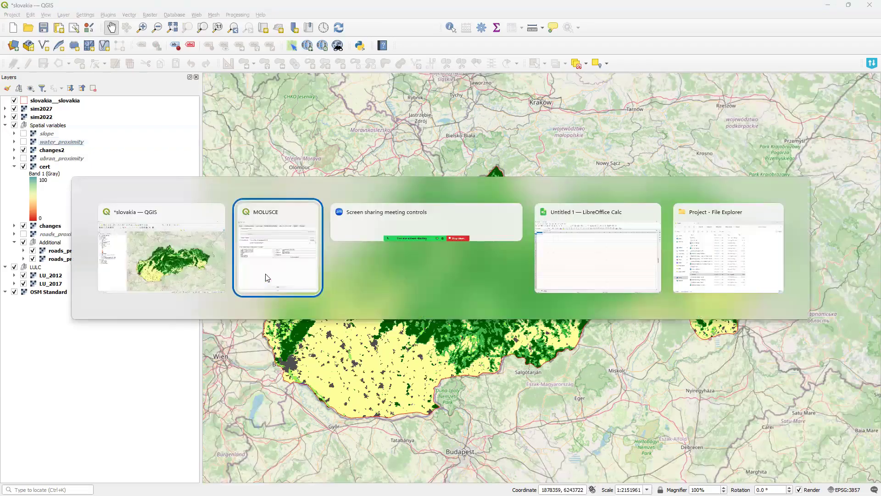
left_click(268, 277)
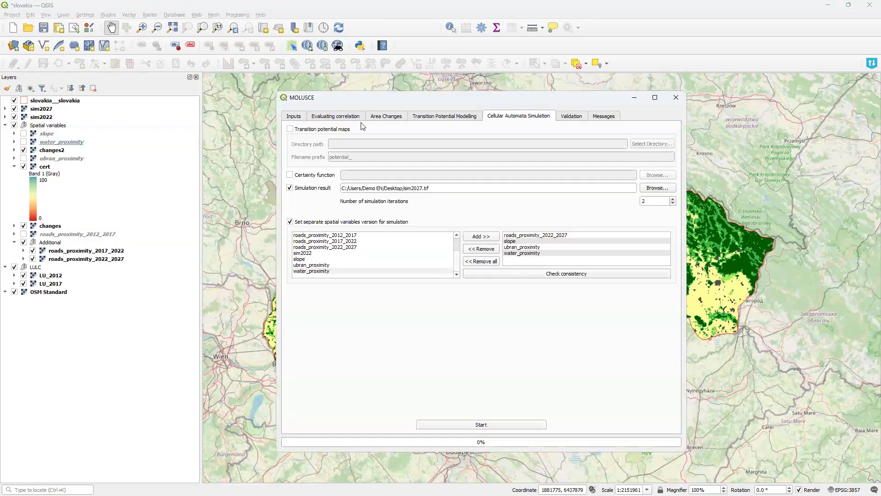
left_click(375, 119)
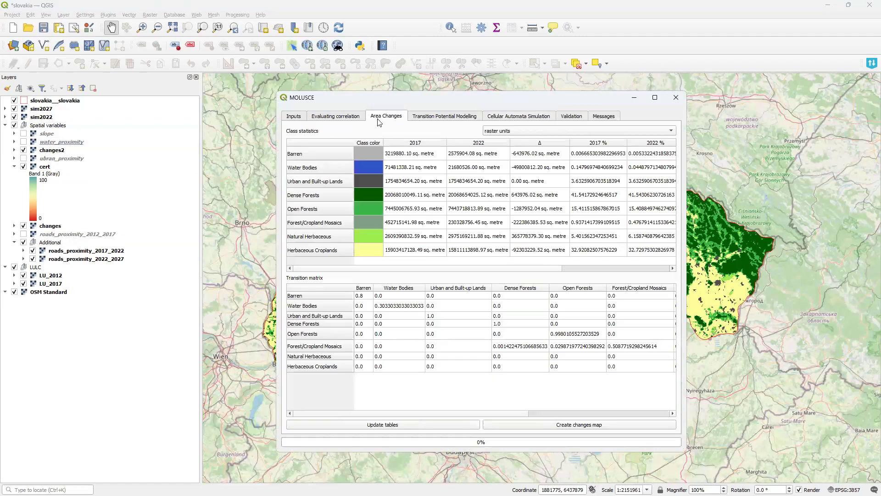
left_click_drag(389, 178, 537, 219)
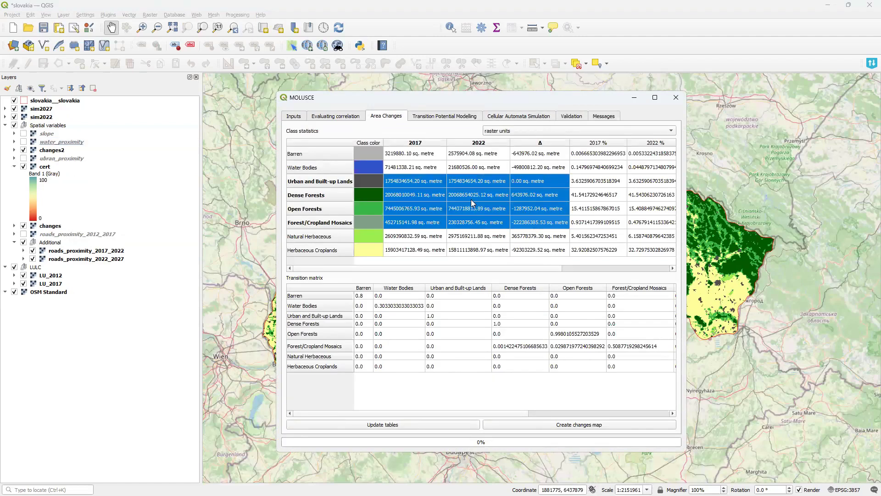
right_click(444, 200)
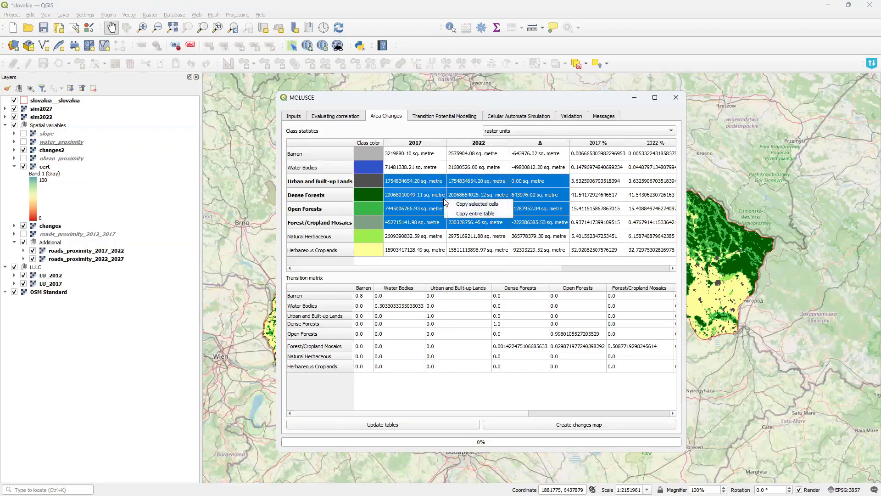
left_click(488, 212)
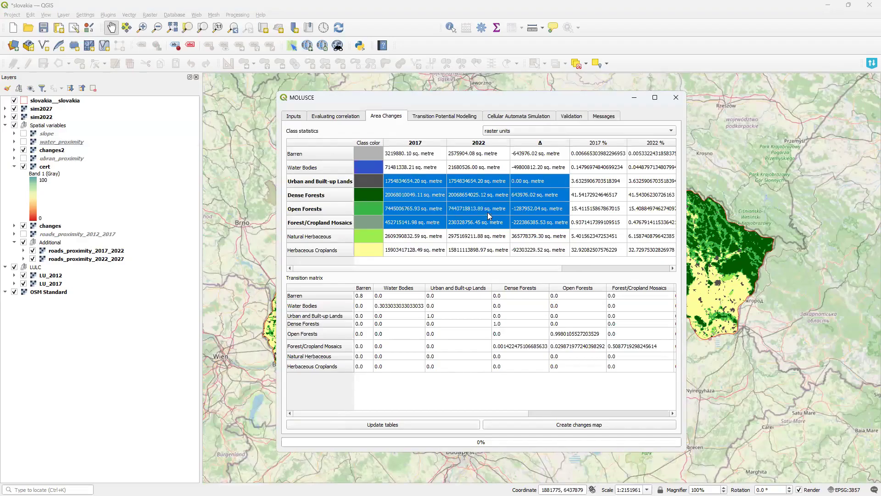
Paste the statistics table into Calc via Text Import and autofit column C.
key("alt+Tab")
key("alt+Tab")
key("alt+Tab")
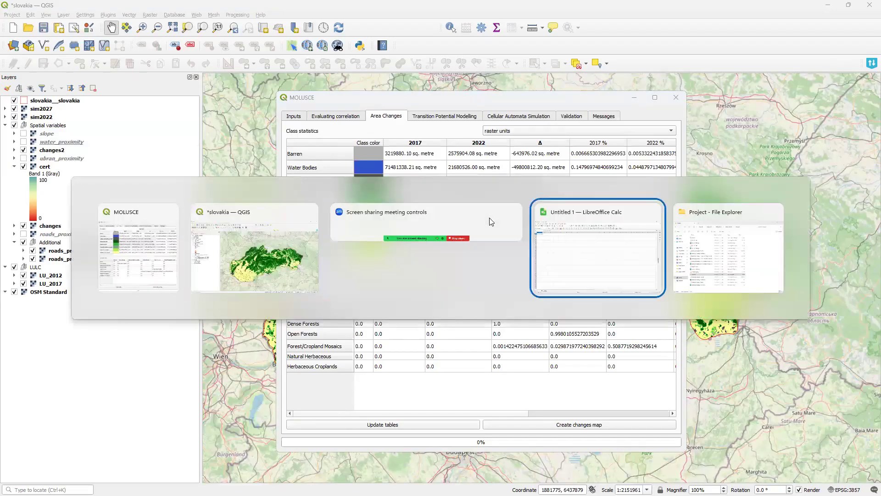
key("alt+Tab")
key("alt+Tab")
key("alt+Tab")
key("alt+Tab")
key("alt+Tab")
key("ctrl+v")
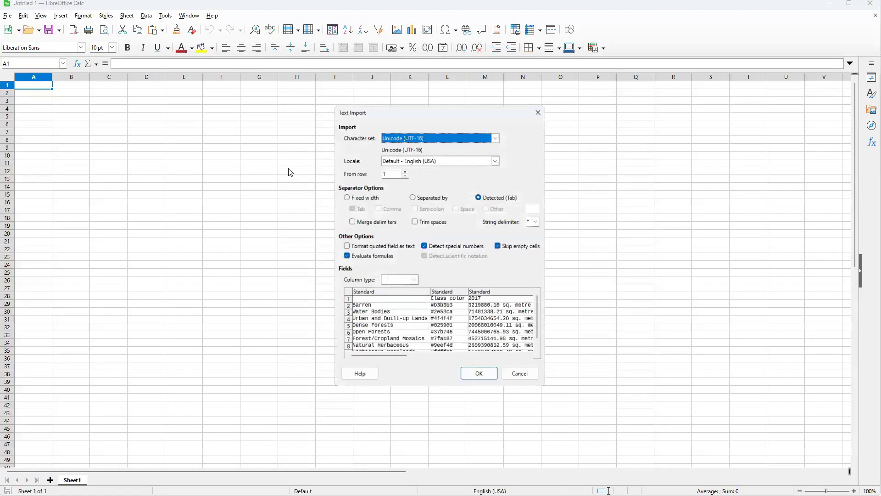
left_click(478, 372)
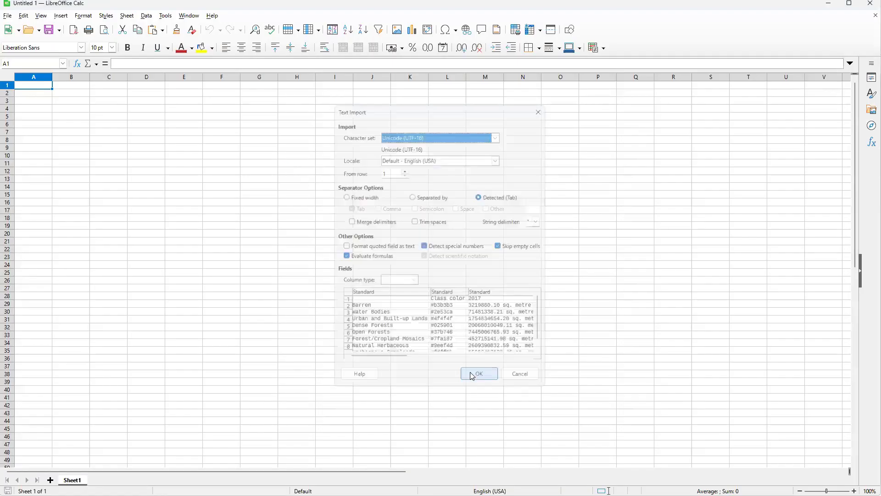
left_click(298, 211)
double_click(128, 77)
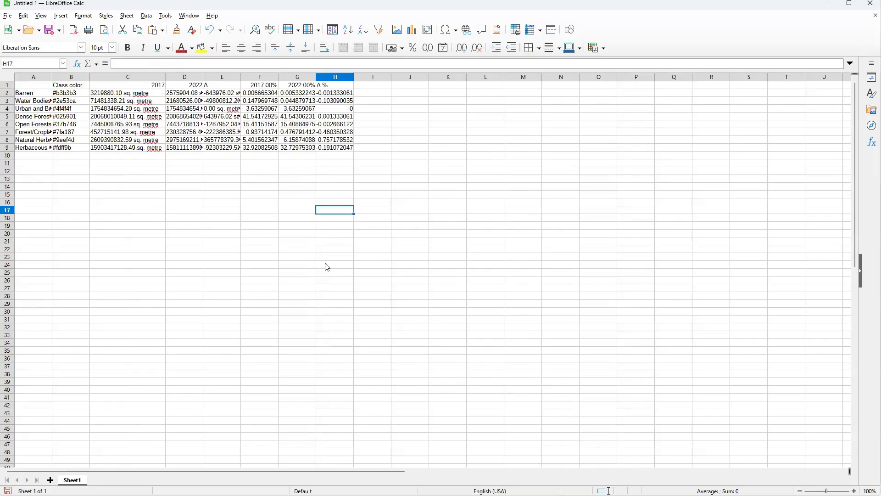